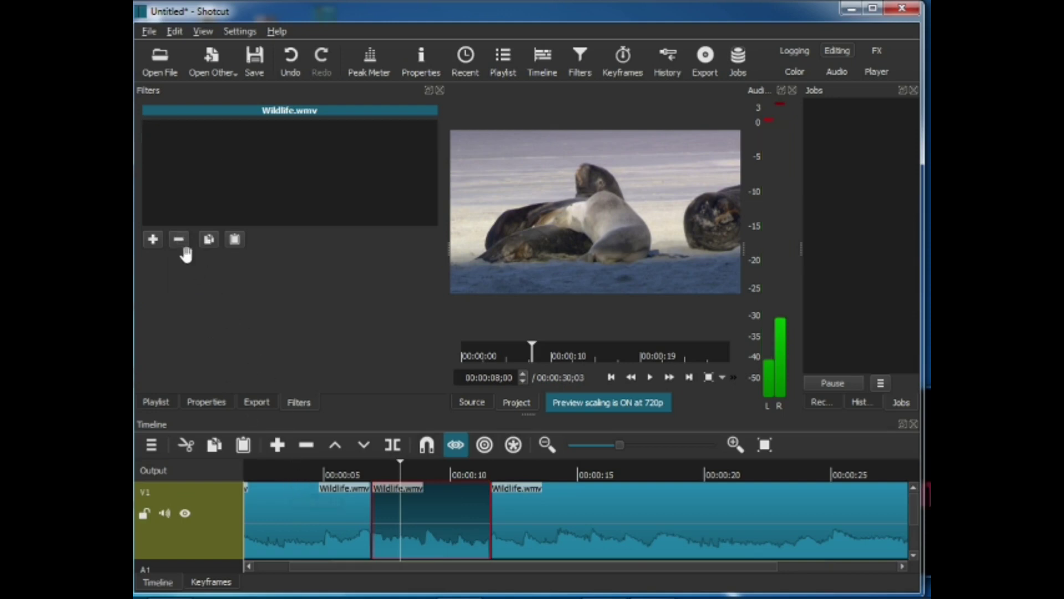
# Add a Gain / Volume filter to the third Wildlife.wmv clip on the V1 track.
pyautogui.click(180, 240)
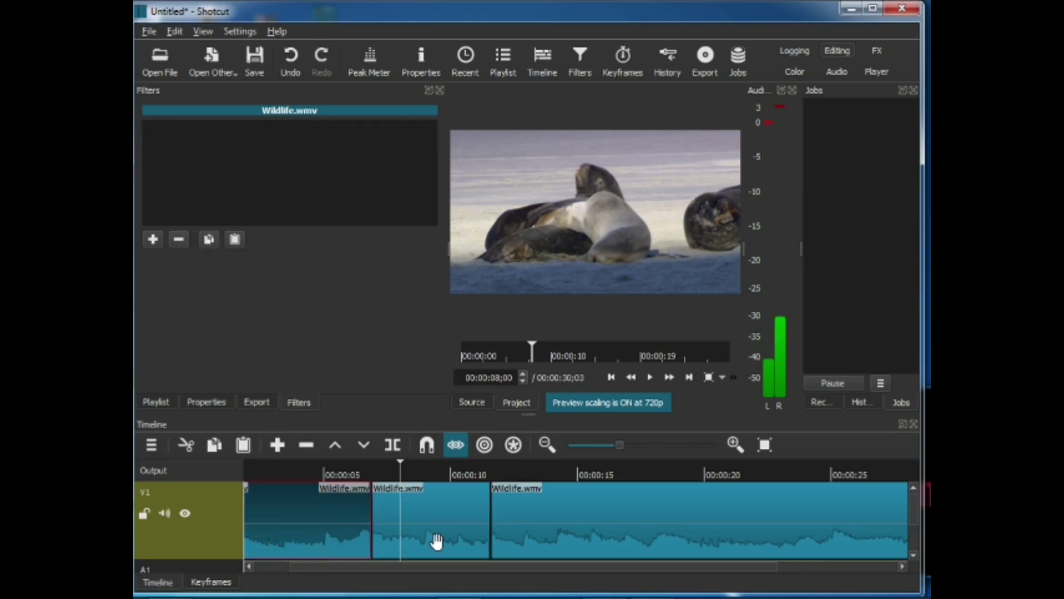
pyautogui.click(571, 517)
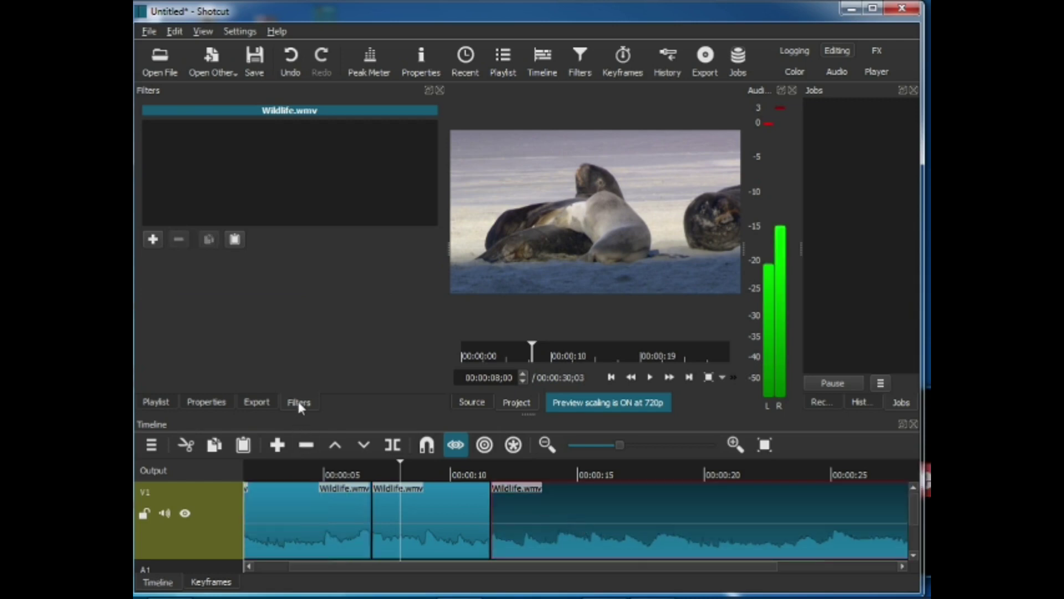
pyautogui.click(153, 239)
pyautogui.scroll(-1, 149, 296)
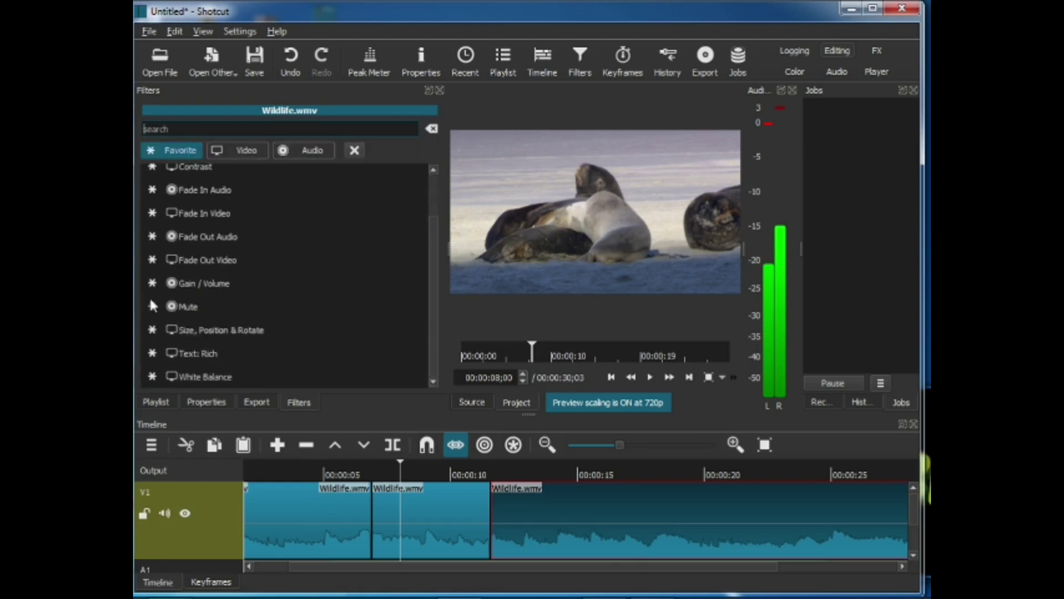
pyautogui.click(189, 169)
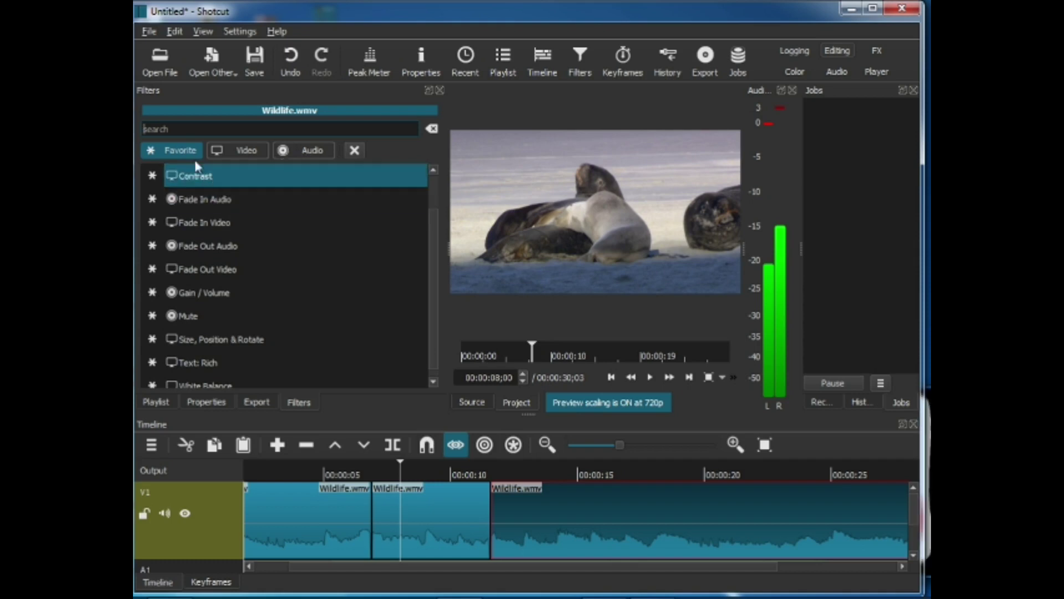
pyautogui.click(255, 296)
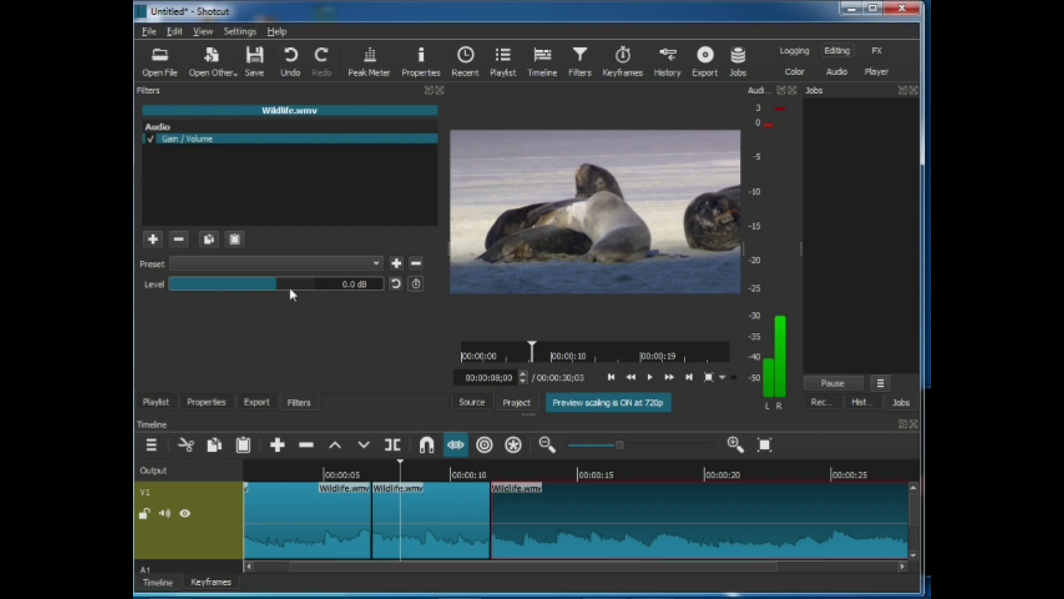
# Set the third clip's Gain / Volume level to 9.7 dB while playing the clip to judge its loudness.
pyautogui.moveTo(279, 284)
pyautogui.mouseDown()
pyautogui.moveTo(317, 290)
pyautogui.moveTo(205, 284)
pyautogui.moveTo(271, 284)
pyautogui.mouseUp()
pyautogui.click(514, 473)
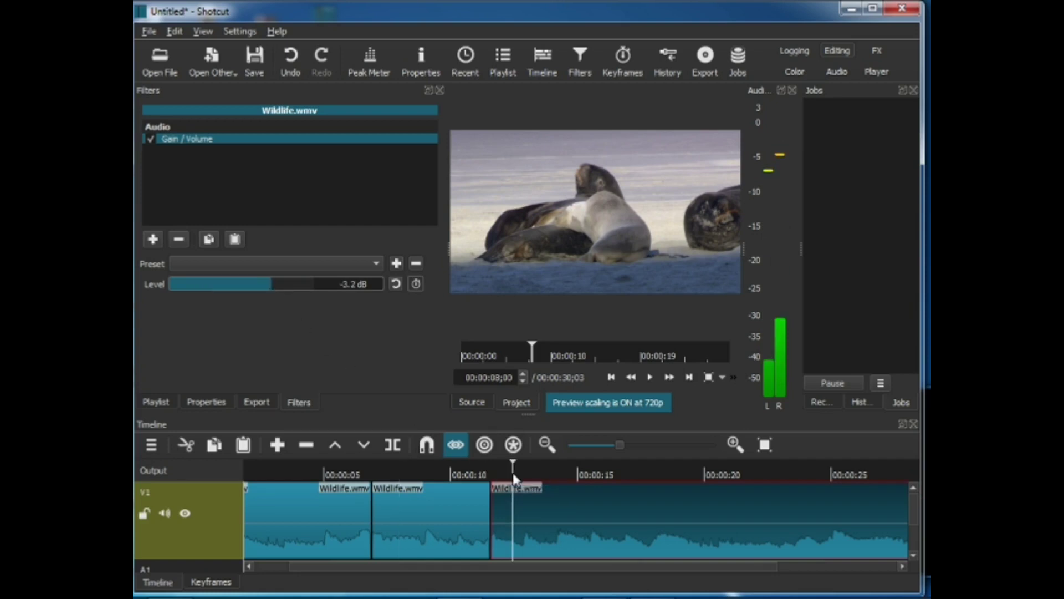
pyautogui.press('space')
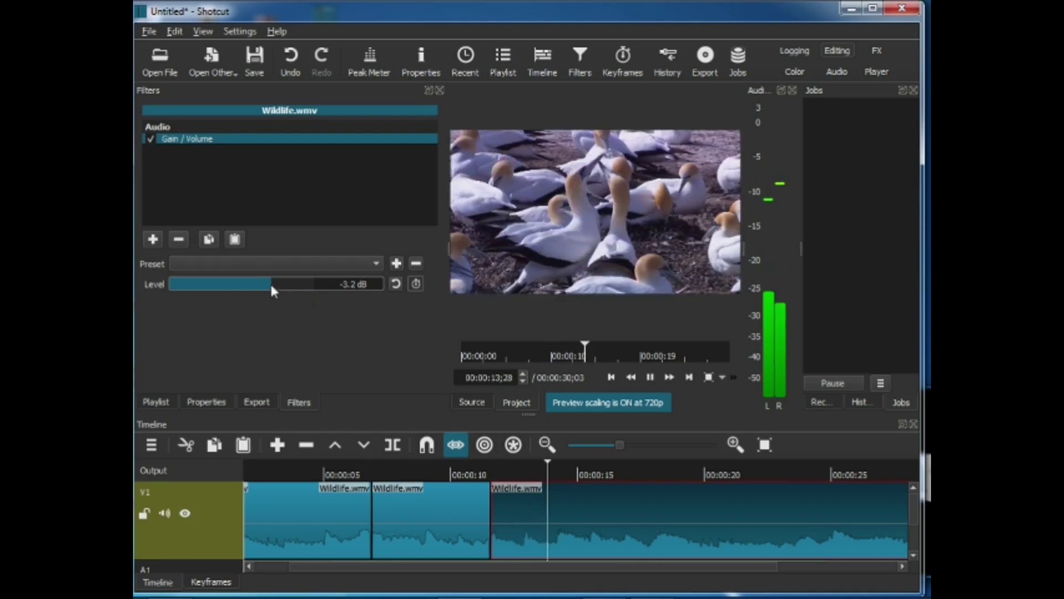
pyautogui.moveTo(268, 281); pyautogui.dragTo(320, 285)
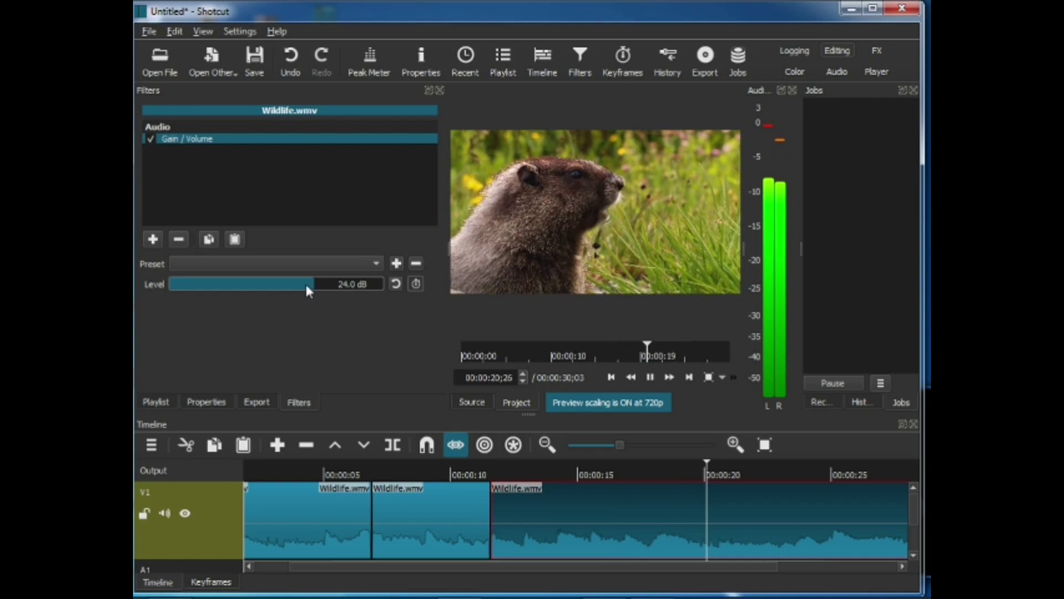
pyautogui.click(294, 286)
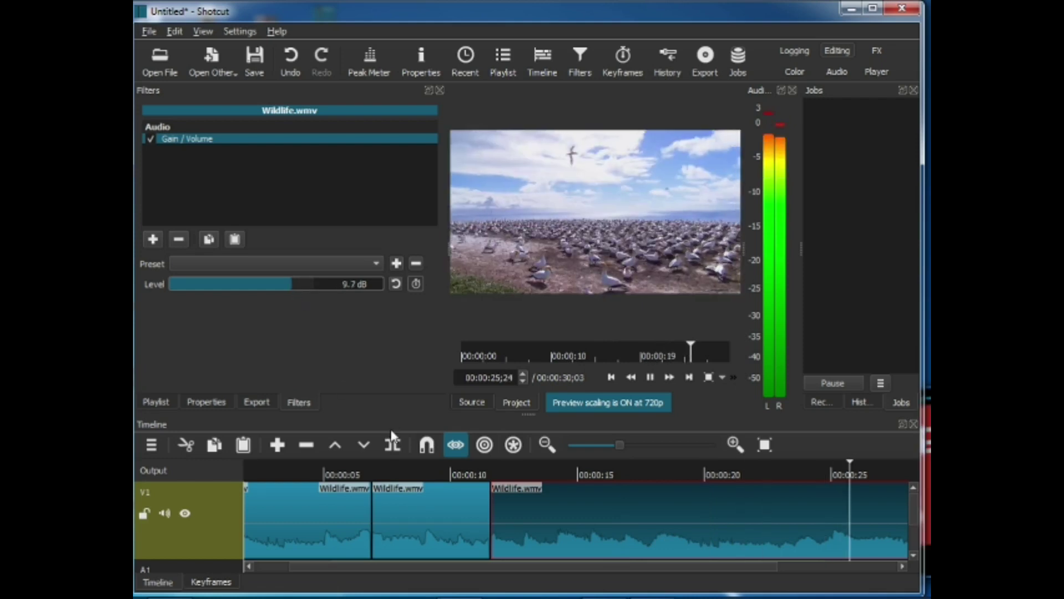
pyautogui.press('space')
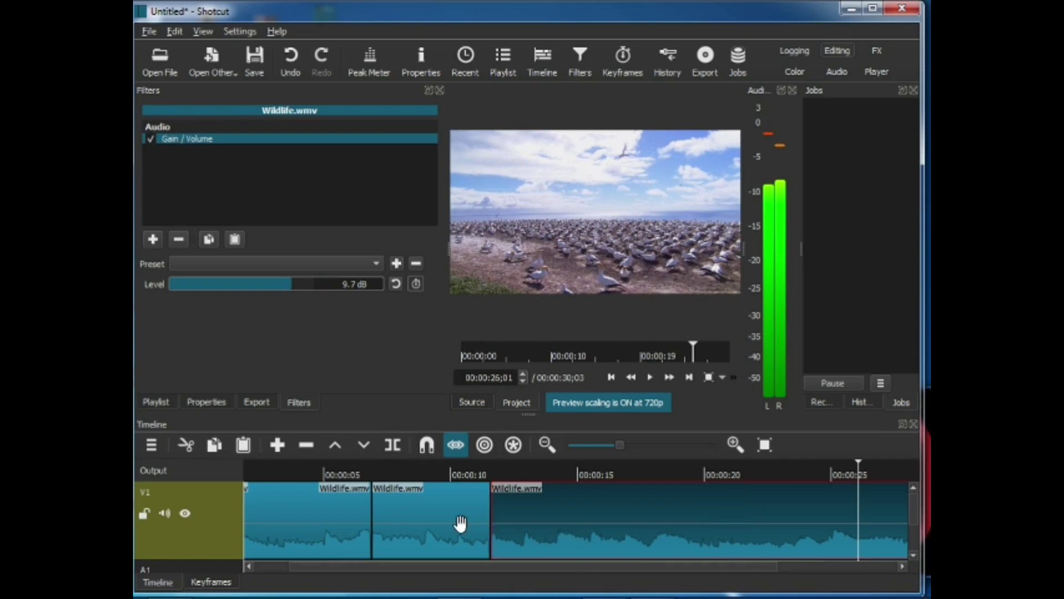
# Compare the second and third clips' filters and play across the cut between them to hear the volume difference.
pyautogui.click(424, 516)
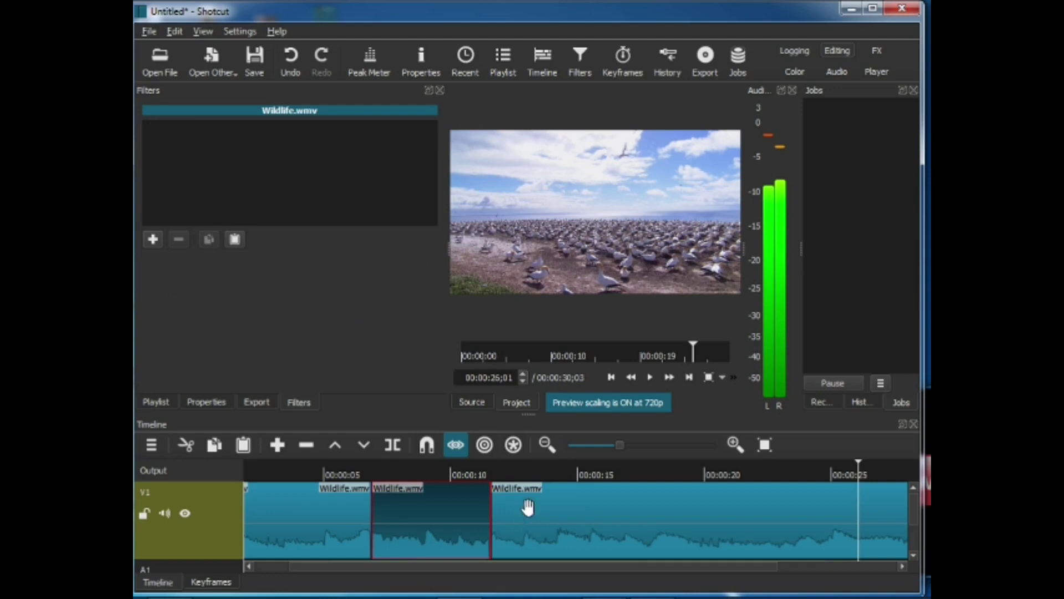
pyautogui.click(531, 533)
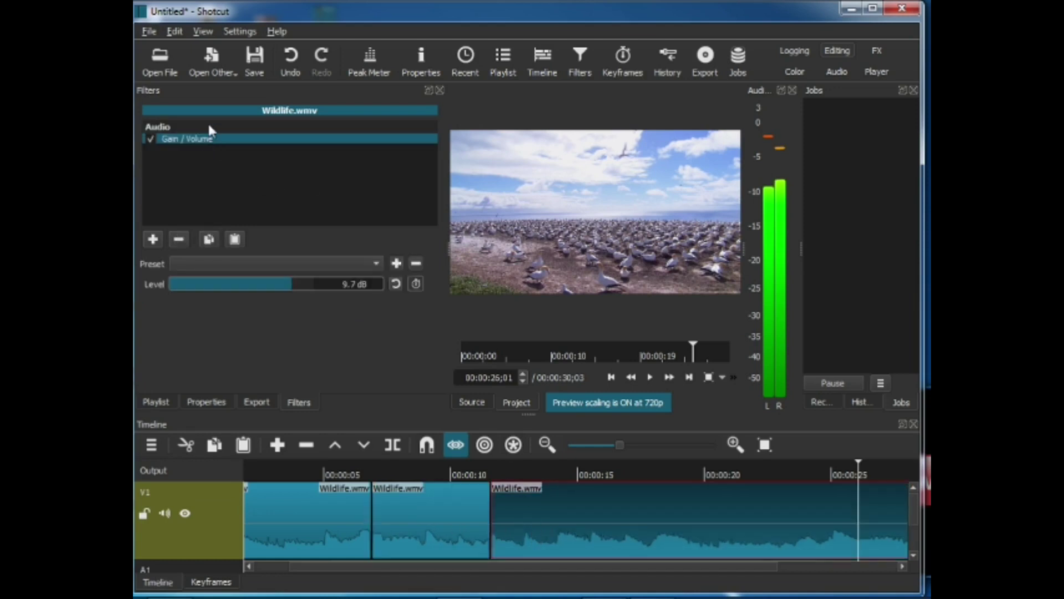
pyautogui.click(402, 467)
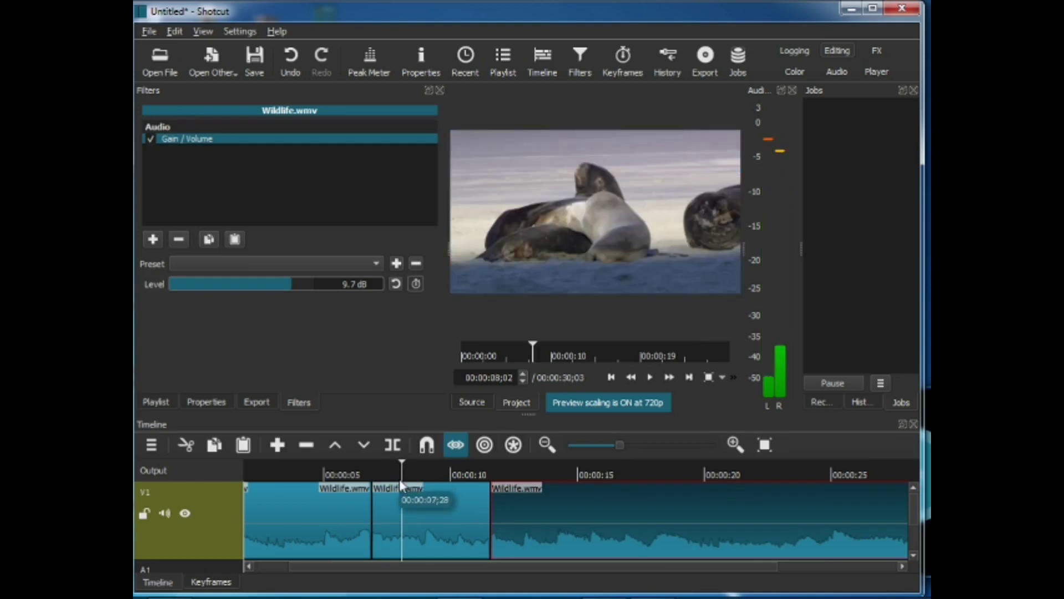
pyautogui.press('space')
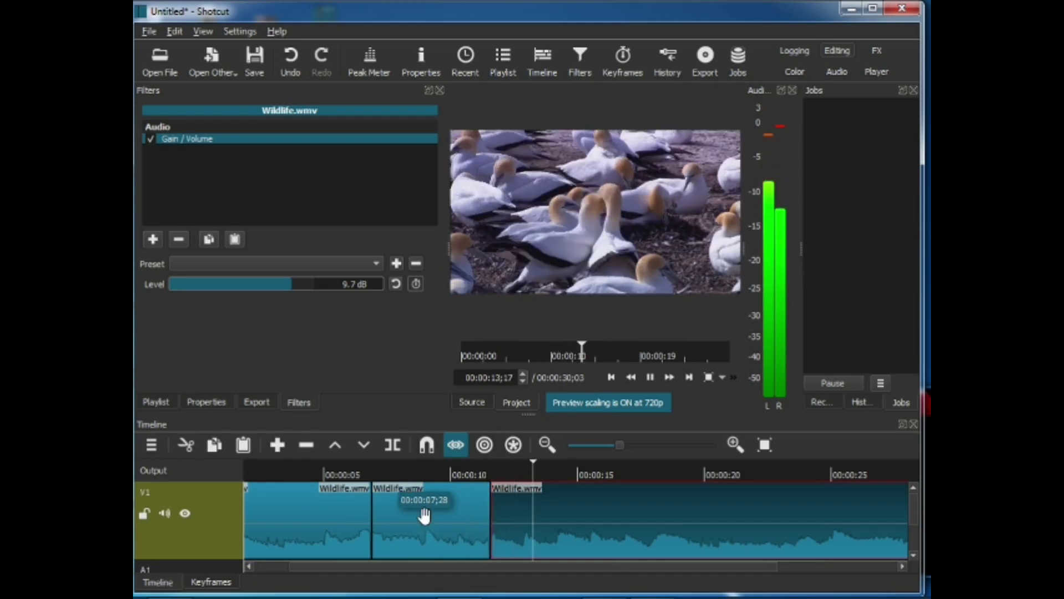
pyautogui.press('space')
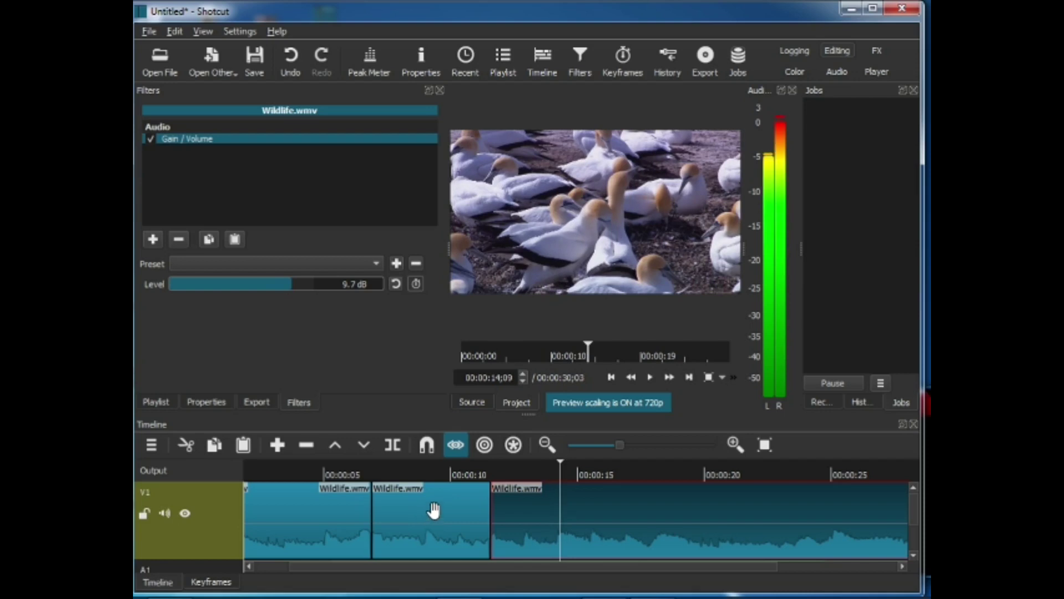
pyautogui.click(434, 509)
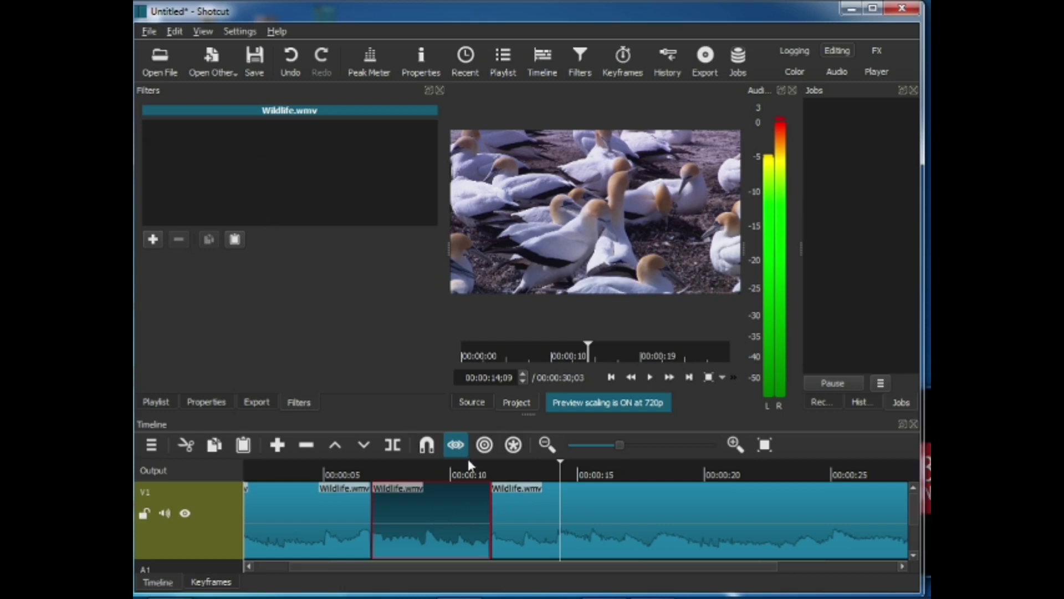
# Copy the third clip's Gain / Volume filter and paste it onto the second and first Wildlife.wmv clips.
pyautogui.click(523, 509)
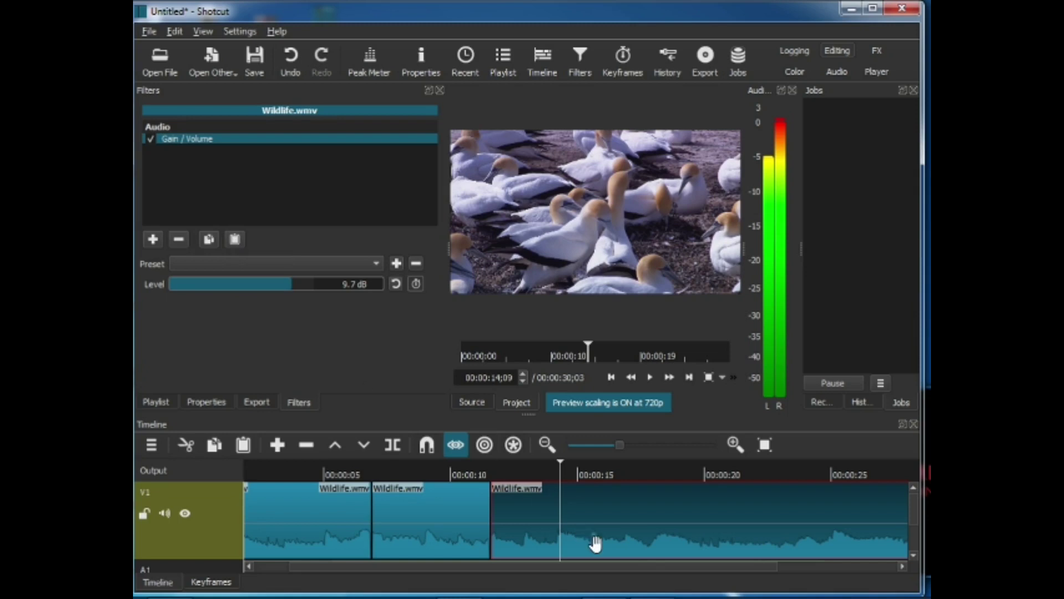
pyautogui.click(442, 525)
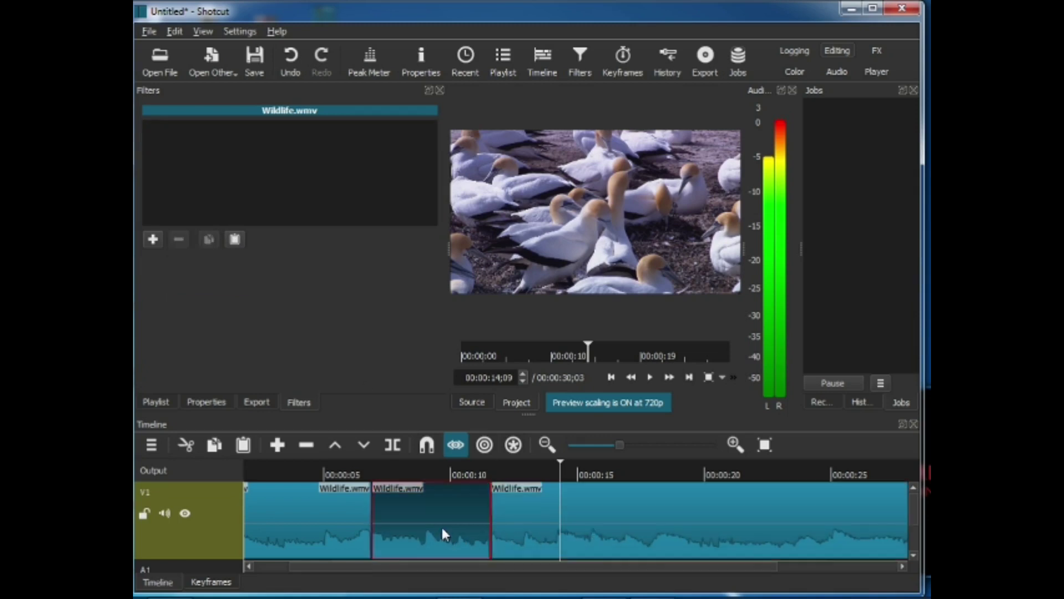
pyautogui.click(235, 240)
pyautogui.click(301, 513)
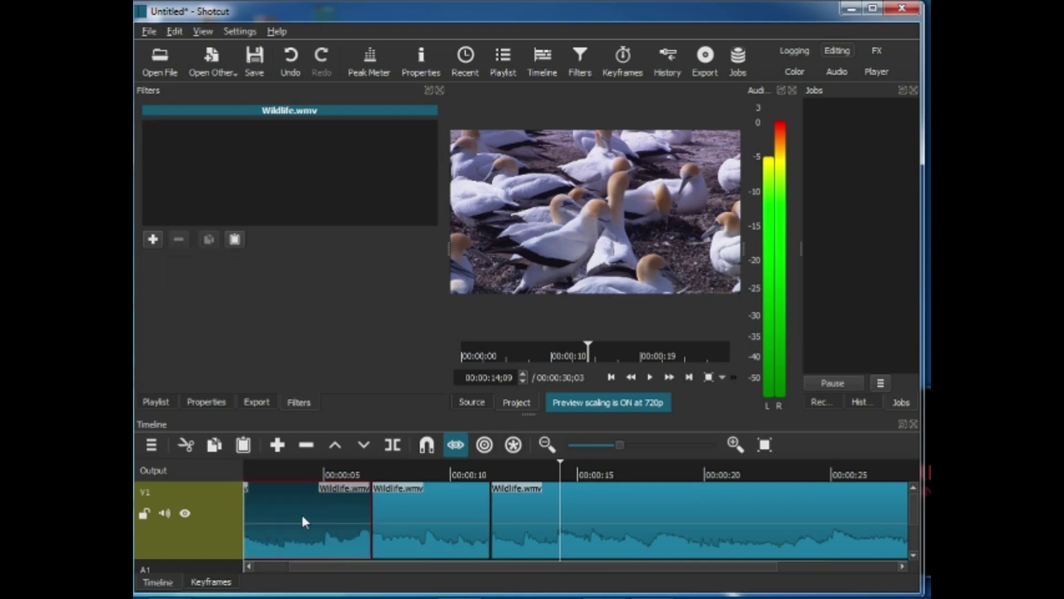
pyautogui.click(236, 242)
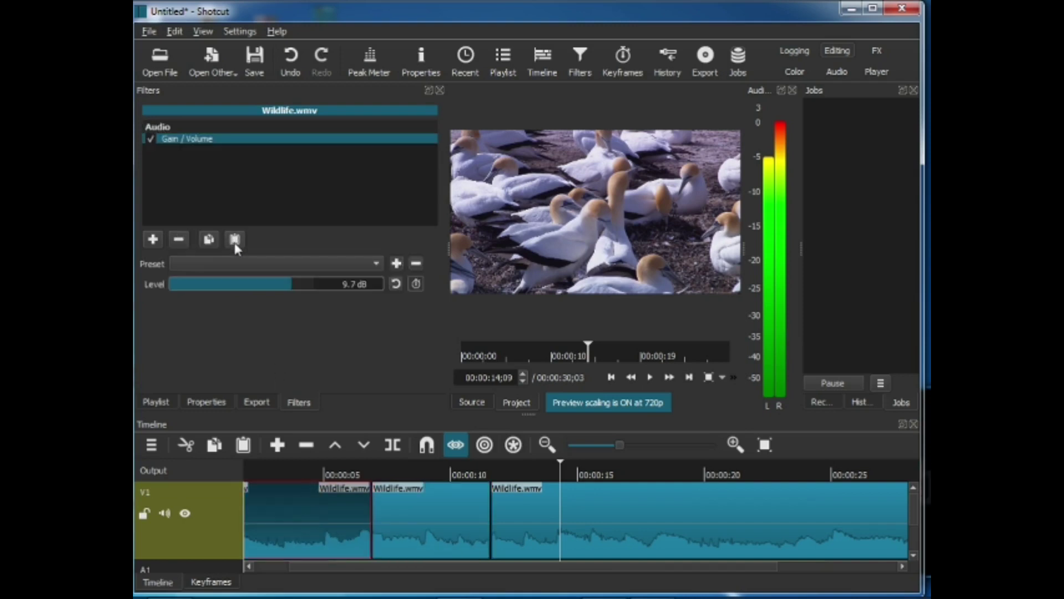
# Play the timeline from the start to listen to the three Wildlife.wmv clips with the volume filter applied.
pyautogui.moveTo(263, 467); pyautogui.dragTo(239, 466)
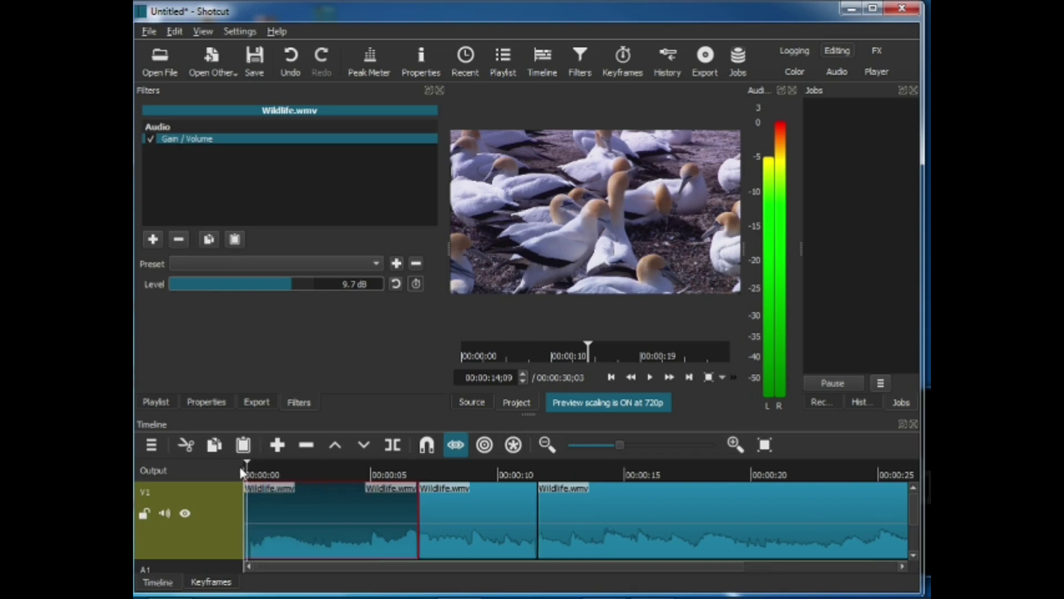
pyautogui.press('space')
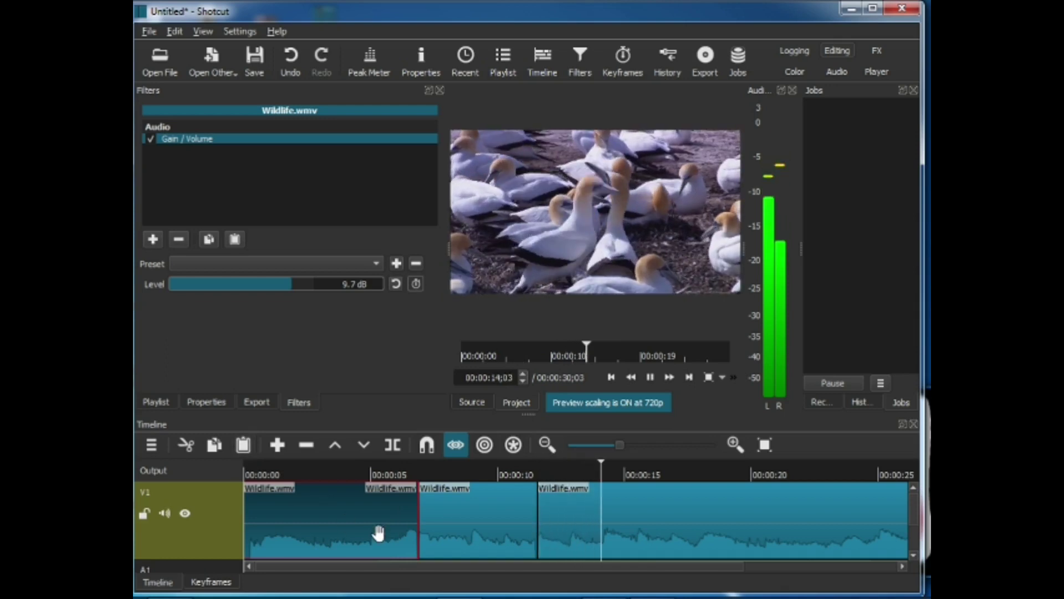
pyautogui.press('space')
# Mute the V1 video track and unmute the A1 music track.
pyautogui.press('Left')
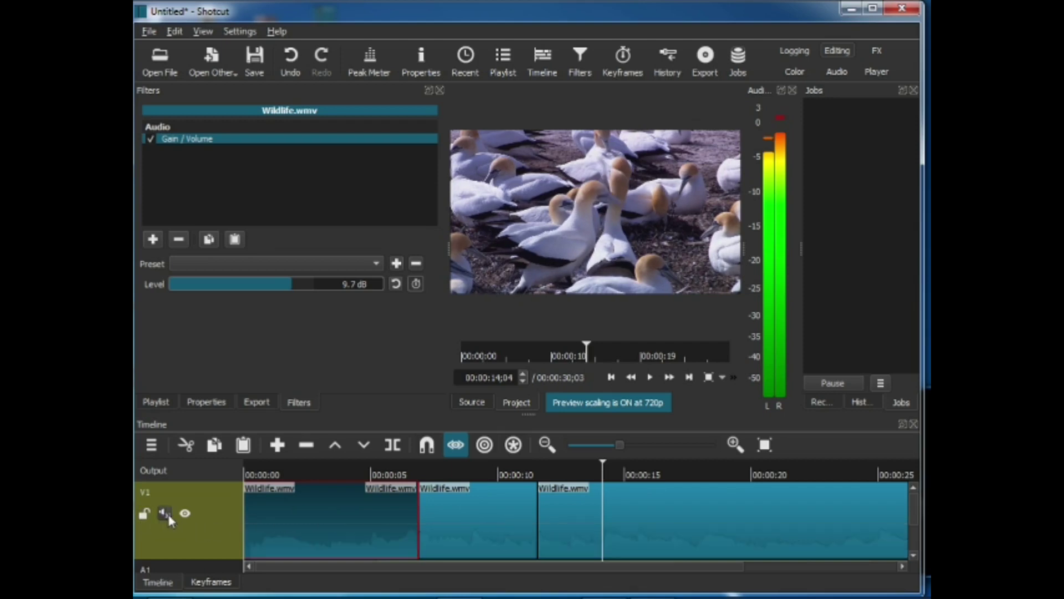
pyautogui.moveTo(912, 517); pyautogui.dragTo(917, 554)
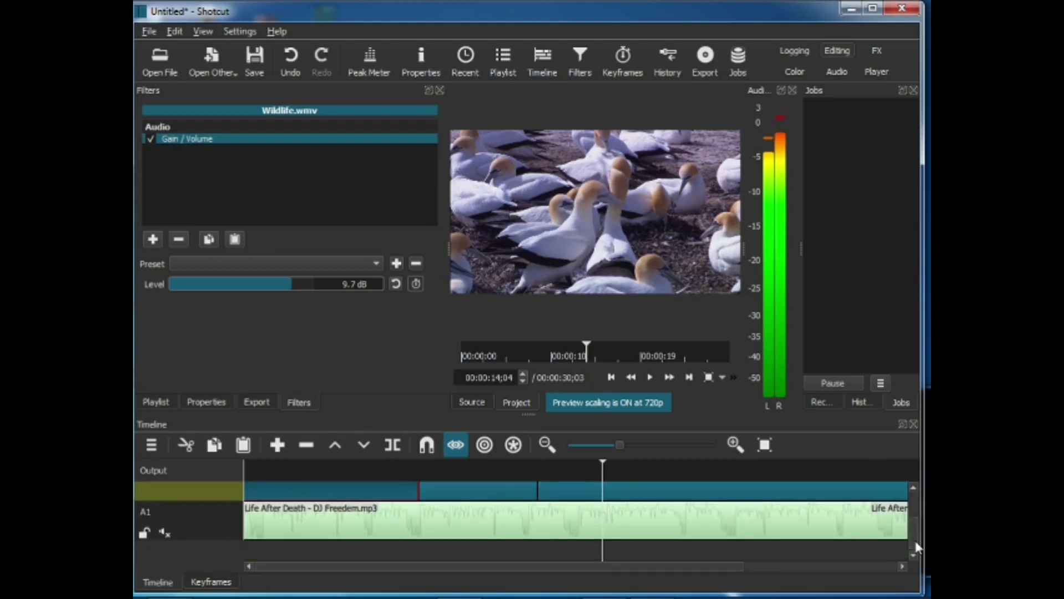
pyautogui.click(165, 532)
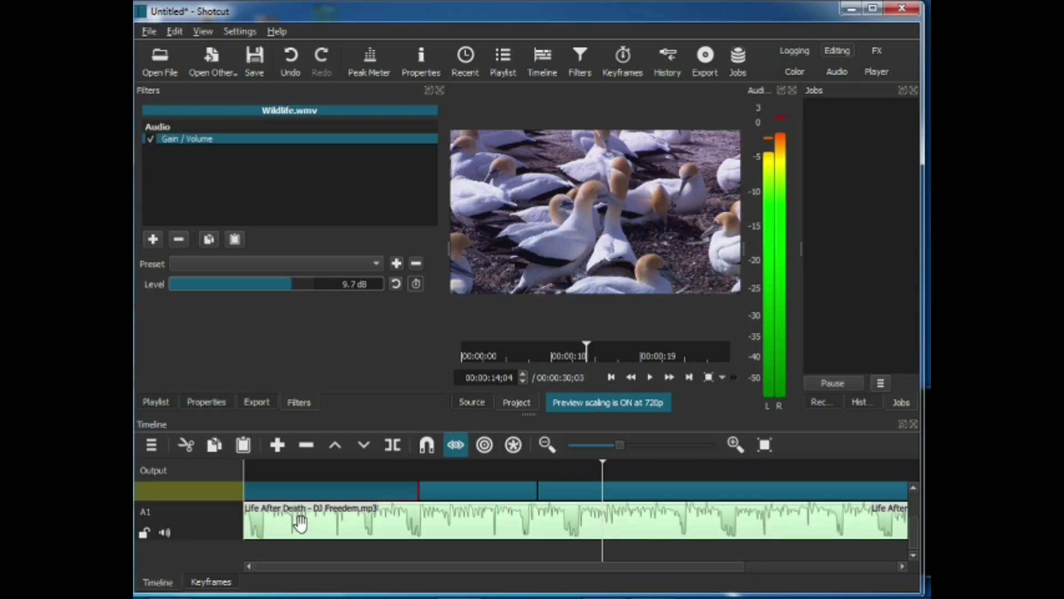
# Play the timeline from the beginning to listen to the A1 music track's volume.
pyautogui.click(243, 472)
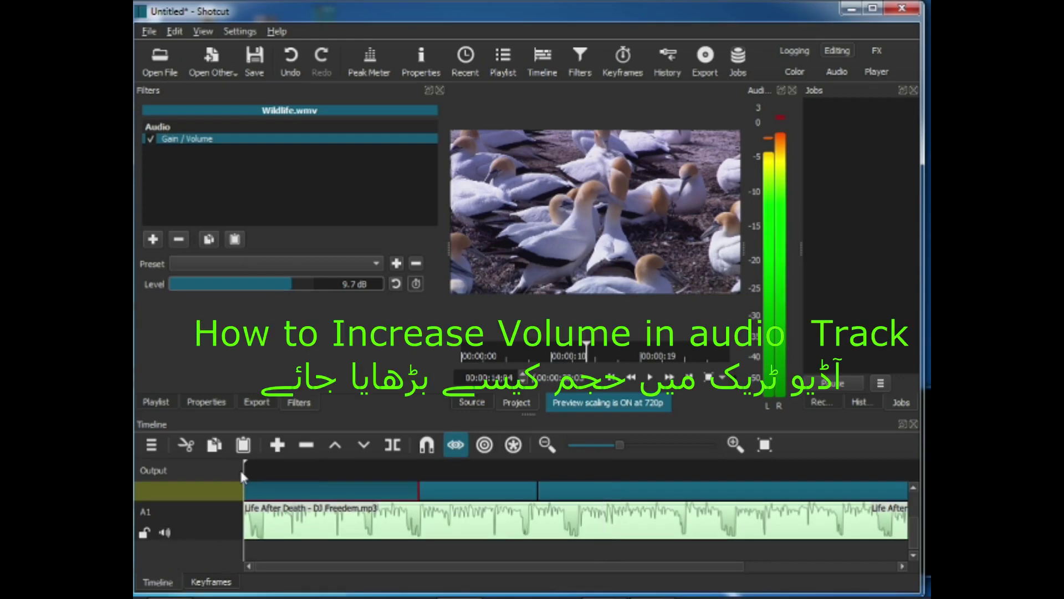
pyautogui.press('space')
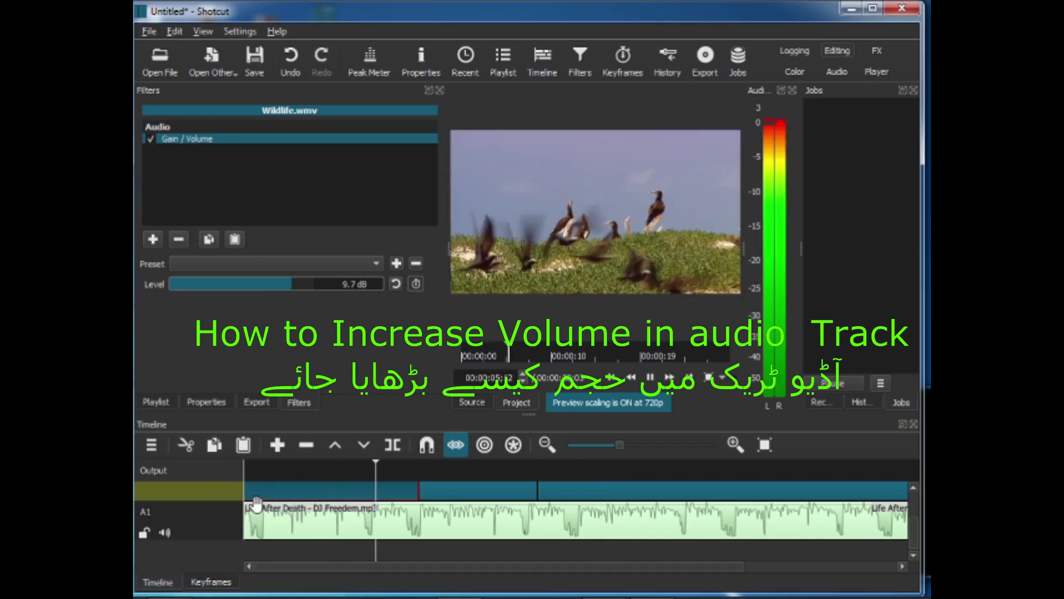
pyautogui.press('space')
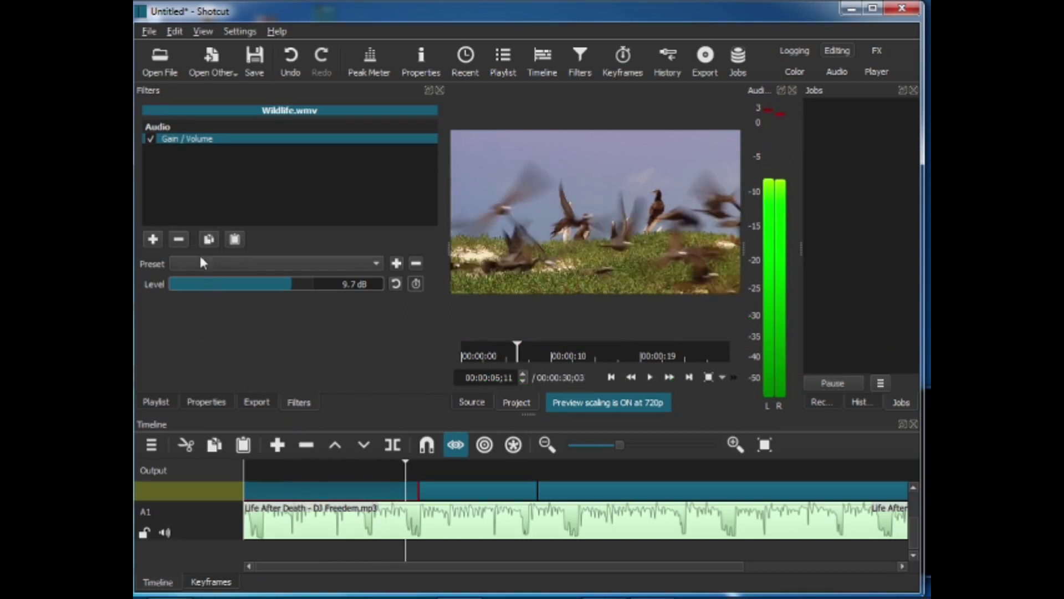
# Copy the first Wildlife.wmv clip's Gain / Volume filter and paste it onto the music clip on A1.
pyautogui.click(328, 519)
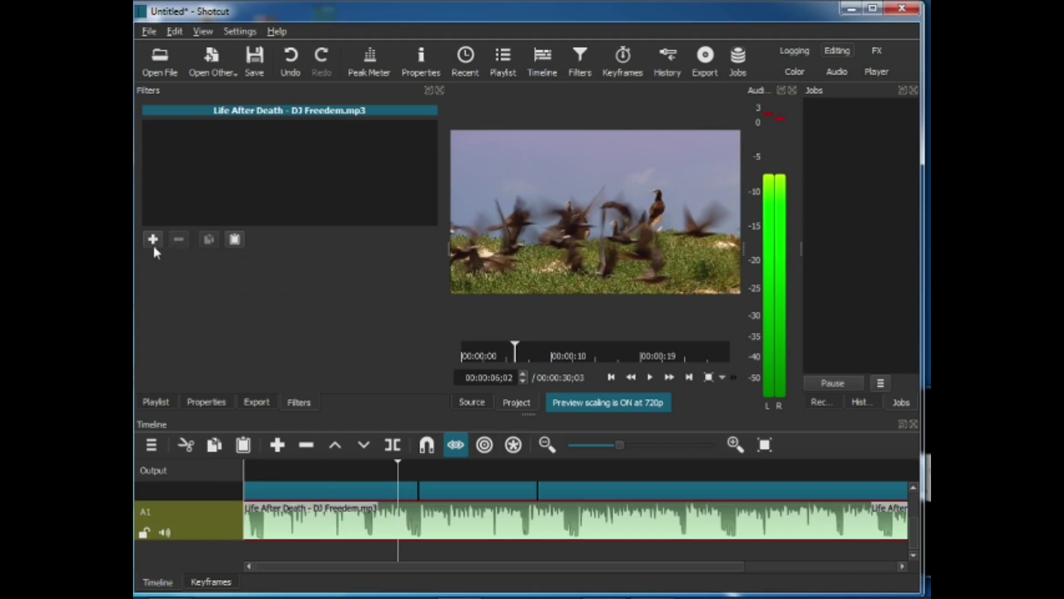
pyautogui.click(337, 491)
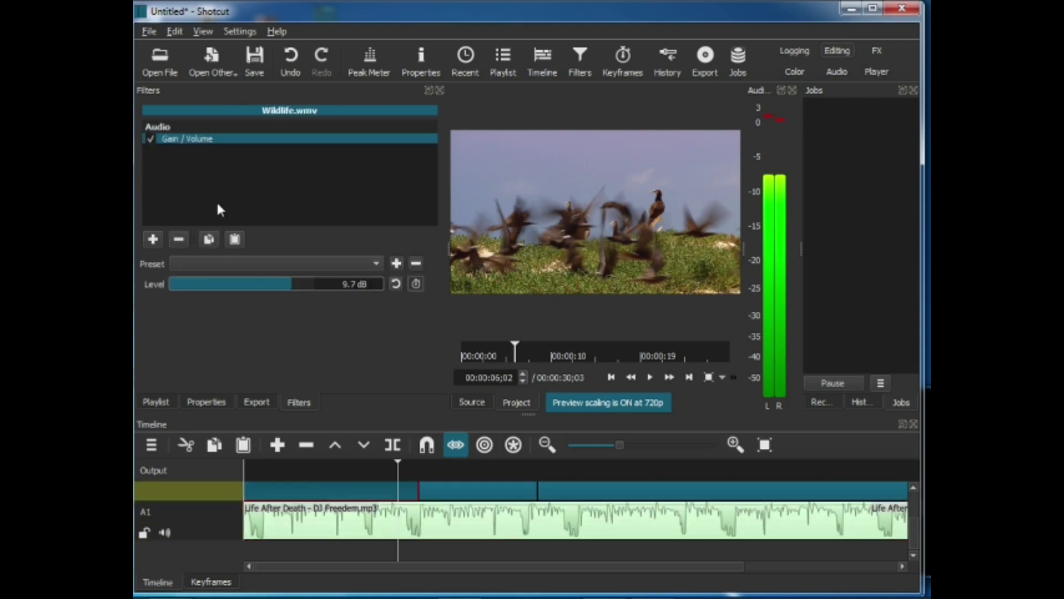
pyautogui.click(210, 239)
pyautogui.click(331, 521)
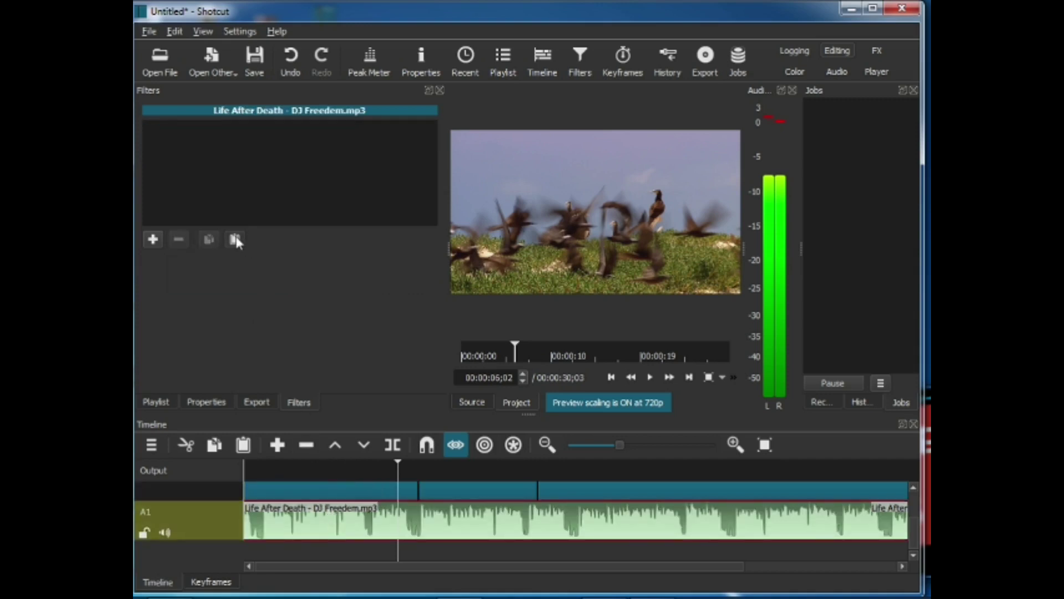
pyautogui.click(235, 239)
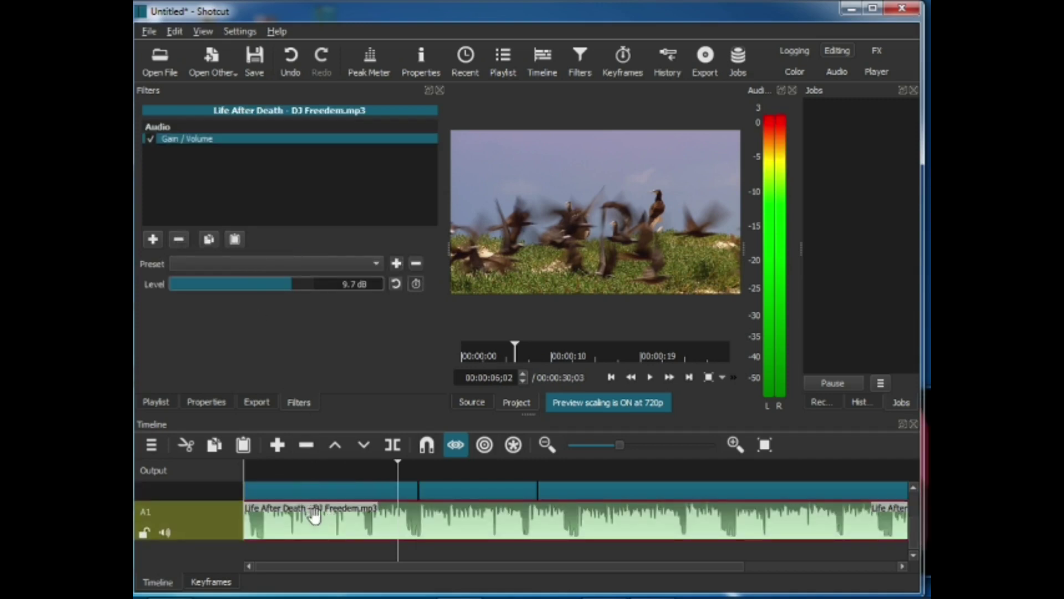
# Play the music with the Gain / Volume filter applied and remove that filter from the A1 clip.
pyautogui.press('space')
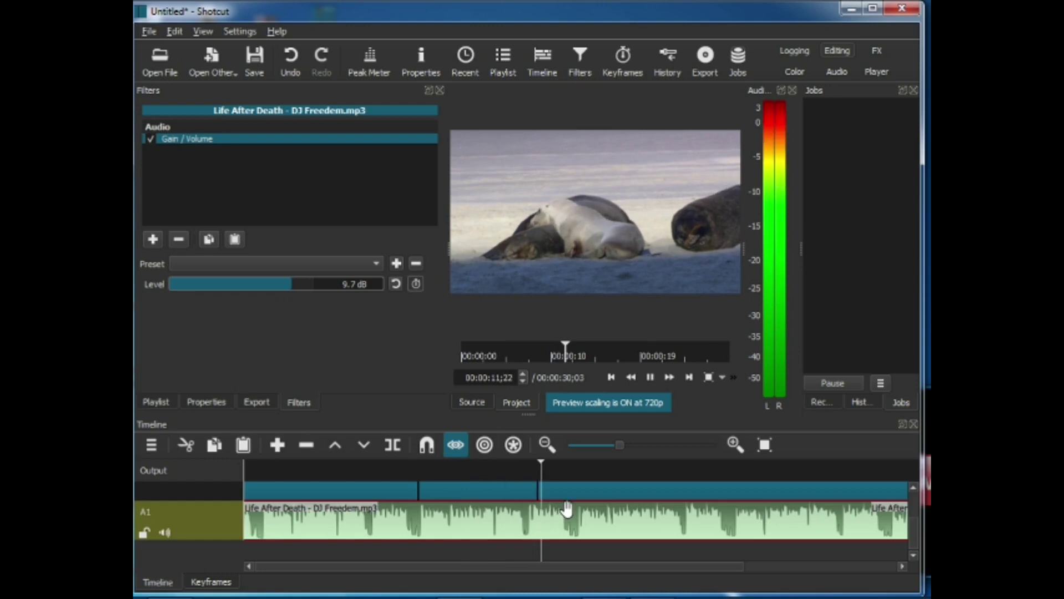
pyautogui.press('space')
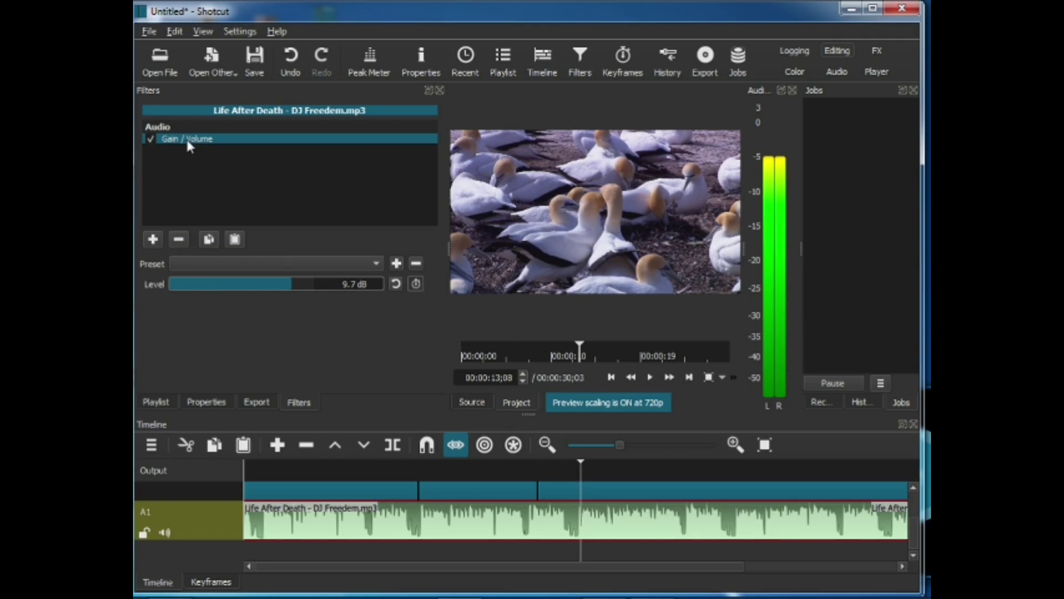
pyautogui.click(178, 240)
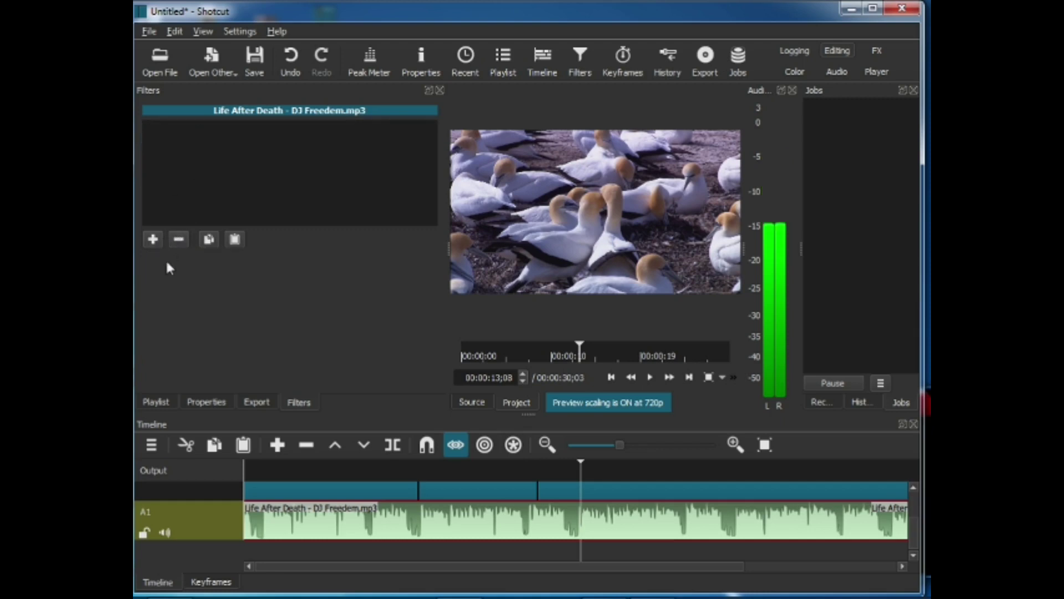
# Return to the start of the timeline and add a new Gain / Volume filter to the music clip on A1.
pyautogui.press('Home')
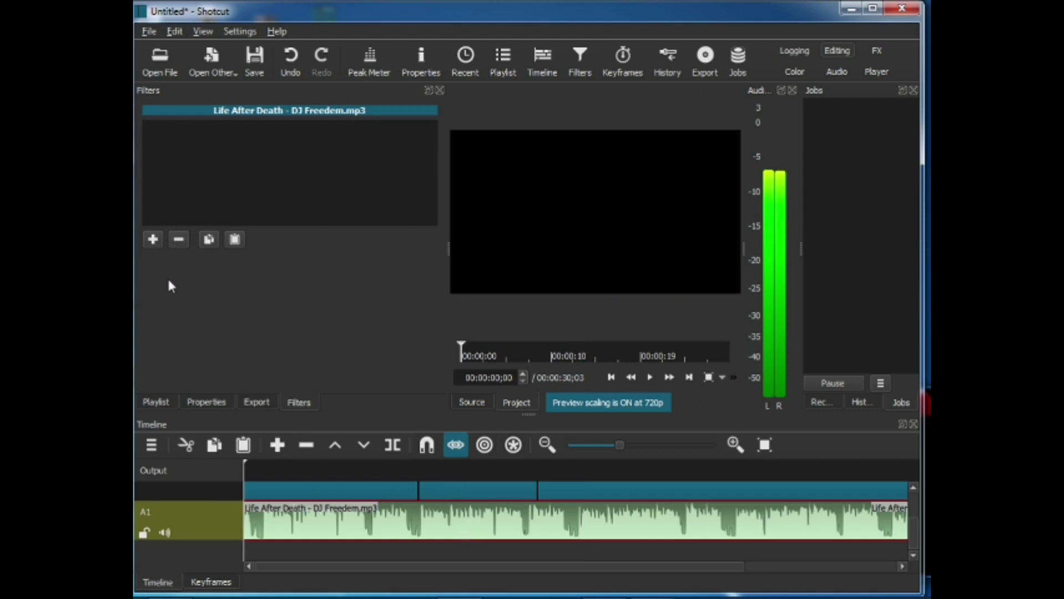
pyautogui.click(153, 240)
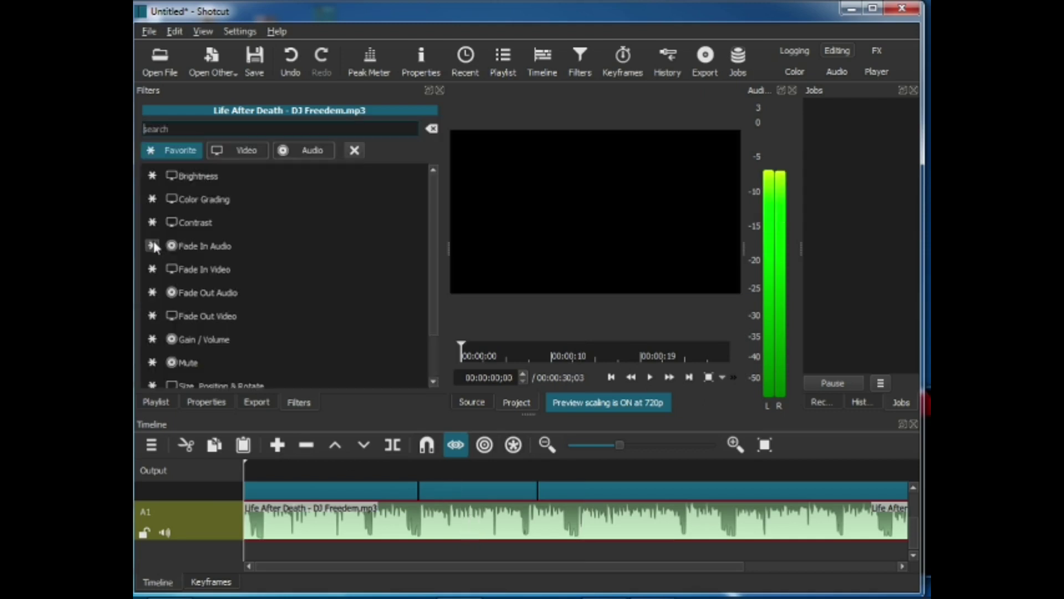
pyautogui.click(211, 333)
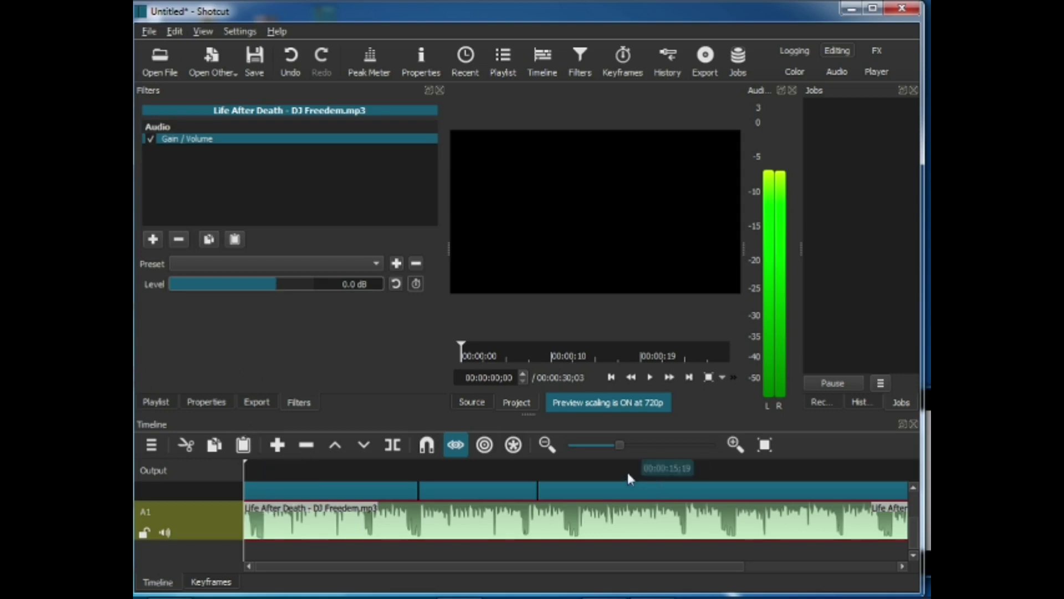
# Play the music from about 13 seconds and raise its Gain / Volume level to 4.7 dB while listening.
pyautogui.click(567, 465)
pyautogui.press('space')
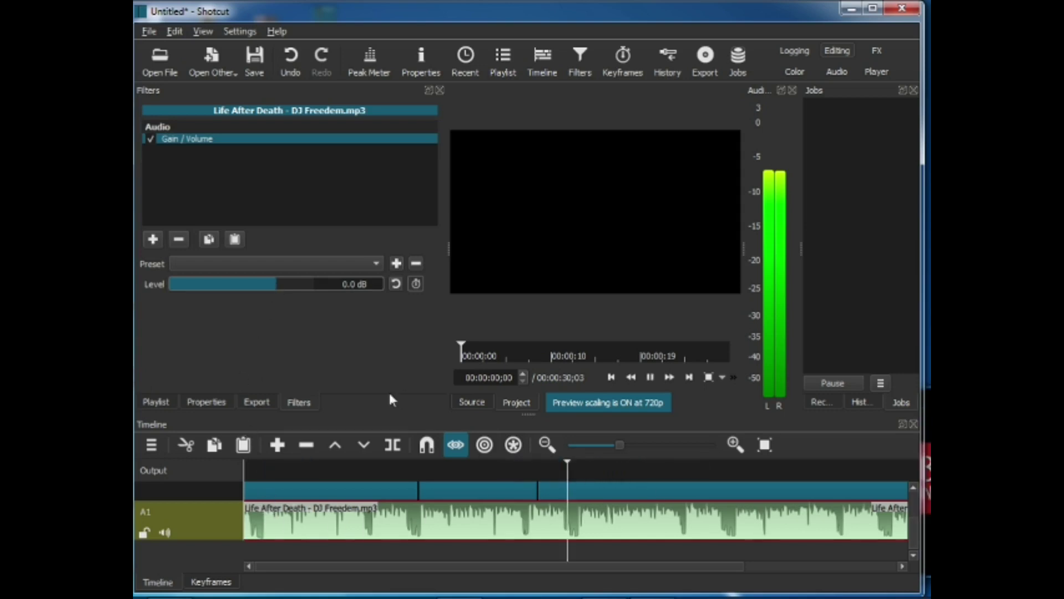
pyautogui.click(270, 284)
pyautogui.moveTo(287, 287)
pyautogui.mouseDown()
pyautogui.moveTo(308, 287)
pyautogui.moveTo(227, 285)
pyautogui.moveTo(282, 286)
pyautogui.mouseUp()
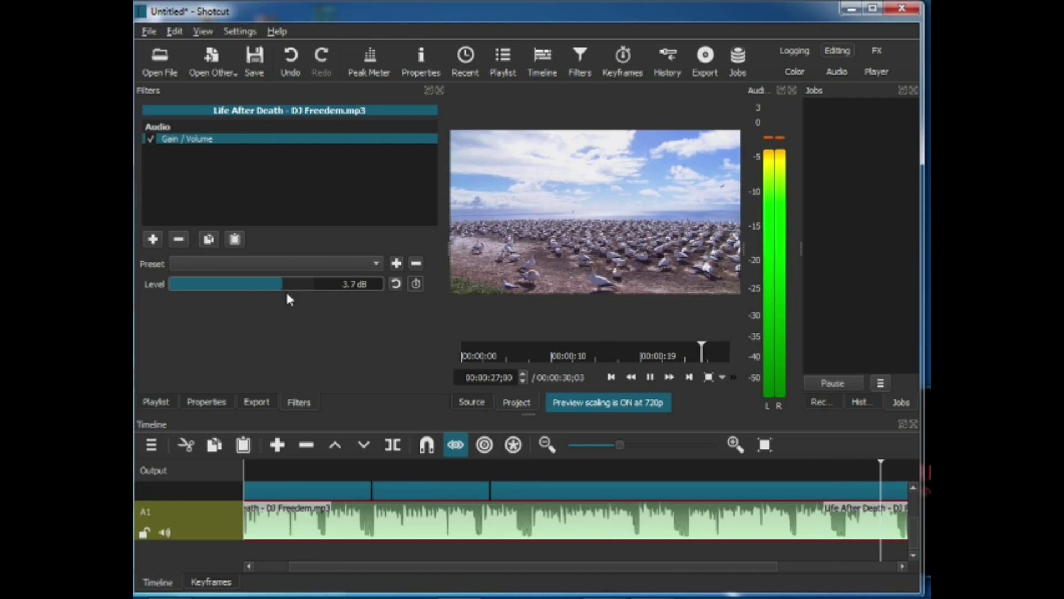
pyautogui.moveTo(287, 293); pyautogui.dragTo(289, 294)
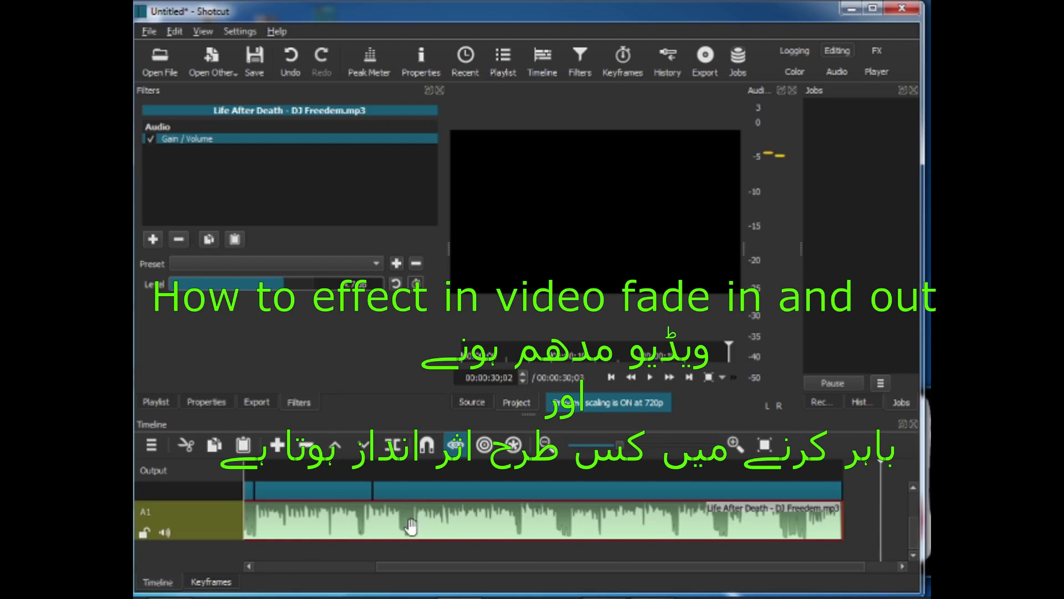
# Open olampic2.mkv and place it on the V1 track after the last Wildlife.wmv clip.
pyautogui.hscroll(-3, 432, 494)
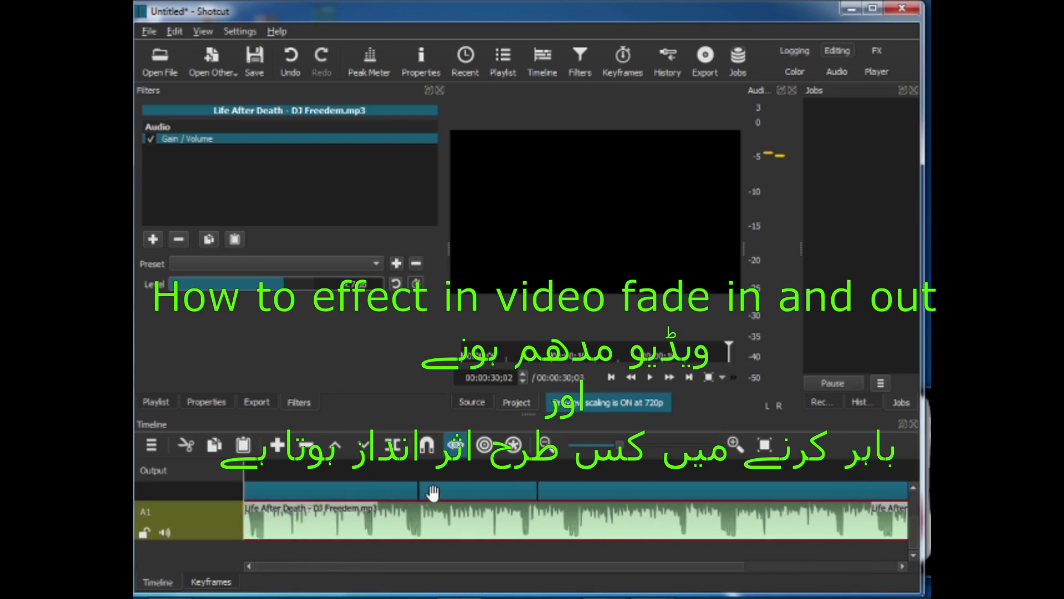
pyautogui.moveTo(915, 536); pyautogui.dragTo(917, 490)
pyautogui.moveTo(729, 561); pyautogui.dragTo(892, 561)
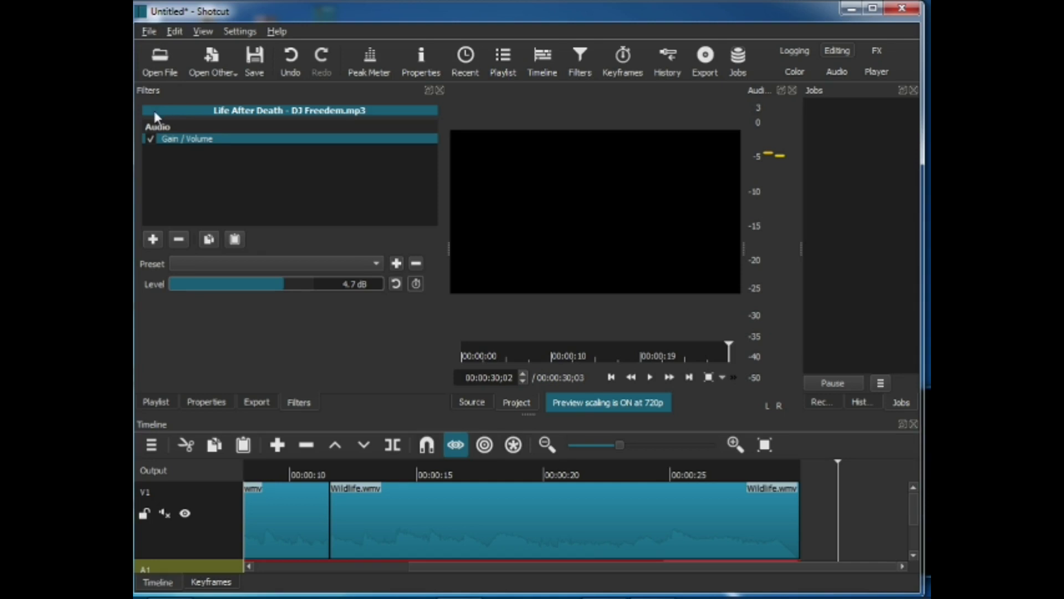
pyautogui.click(163, 65)
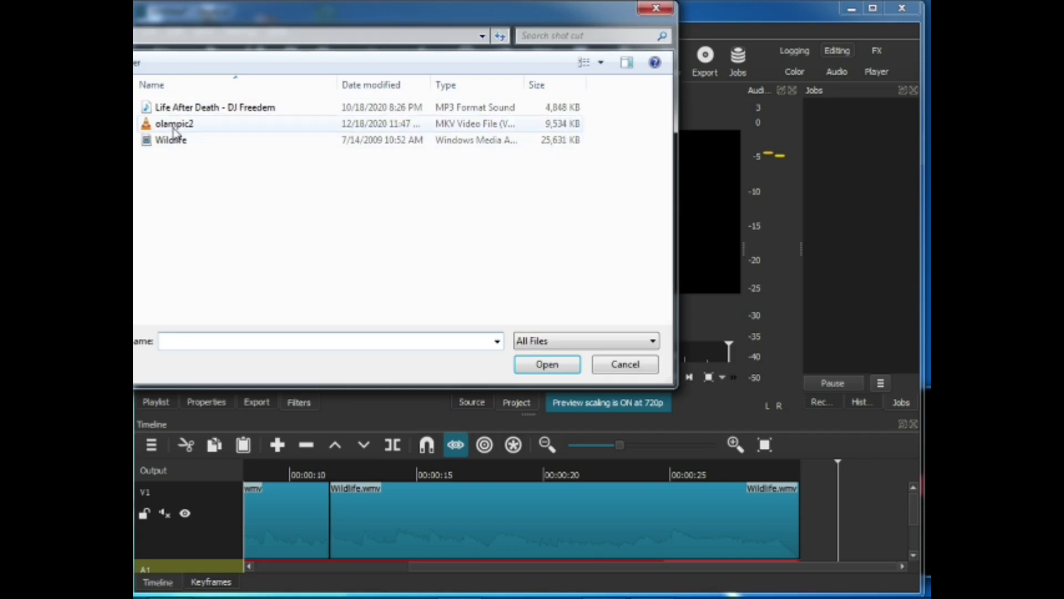
pyautogui.doubleClick(173, 125)
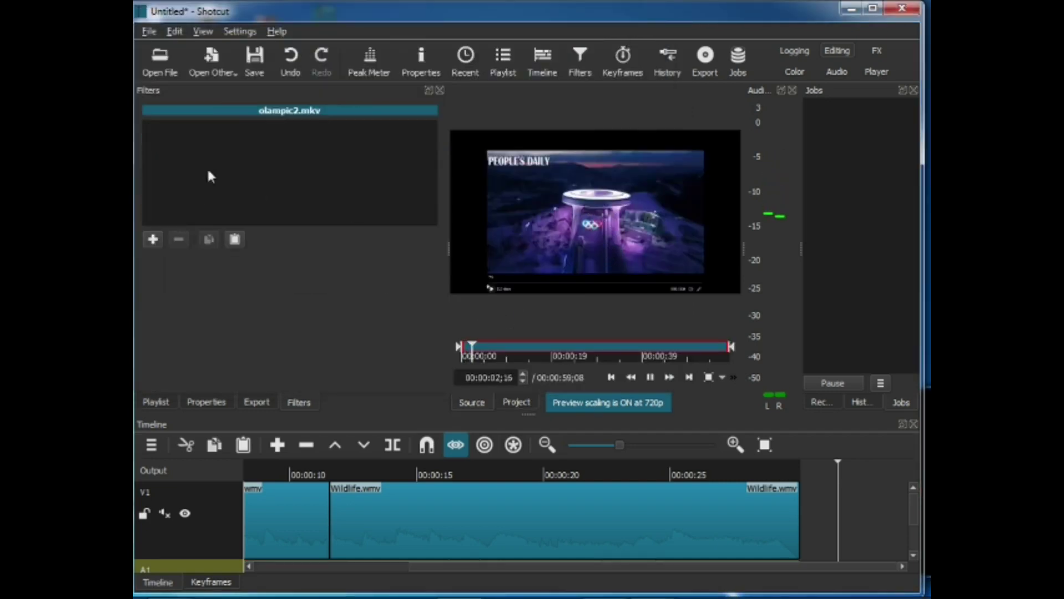
pyautogui.moveTo(560, 214); pyautogui.dragTo(879, 500)
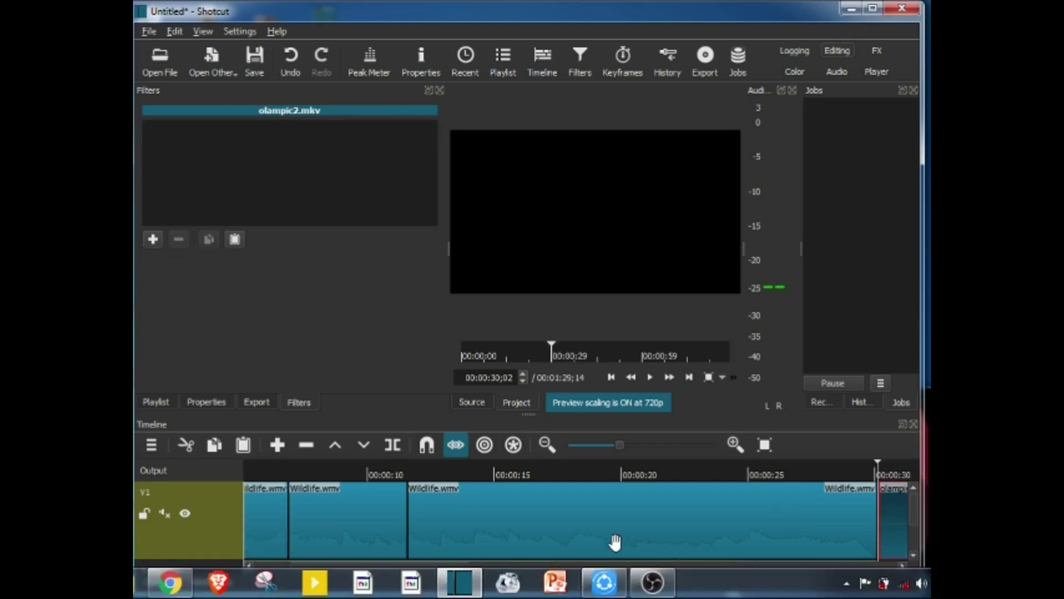
# Close the small gap on V1 by moving olampic2.mkv back against the end of the last Wildlife.wmv clip.
pyautogui.scroll(-3, 616, 542)
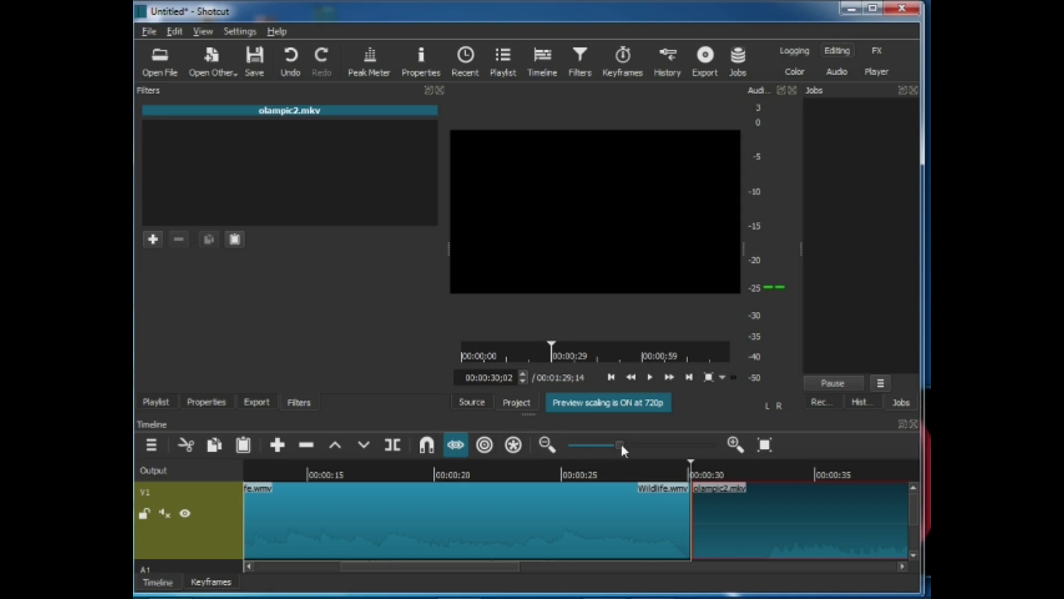
pyautogui.click(648, 446)
pyautogui.scroll(-8, 639, 501)
pyautogui.scroll(-2, 639, 501)
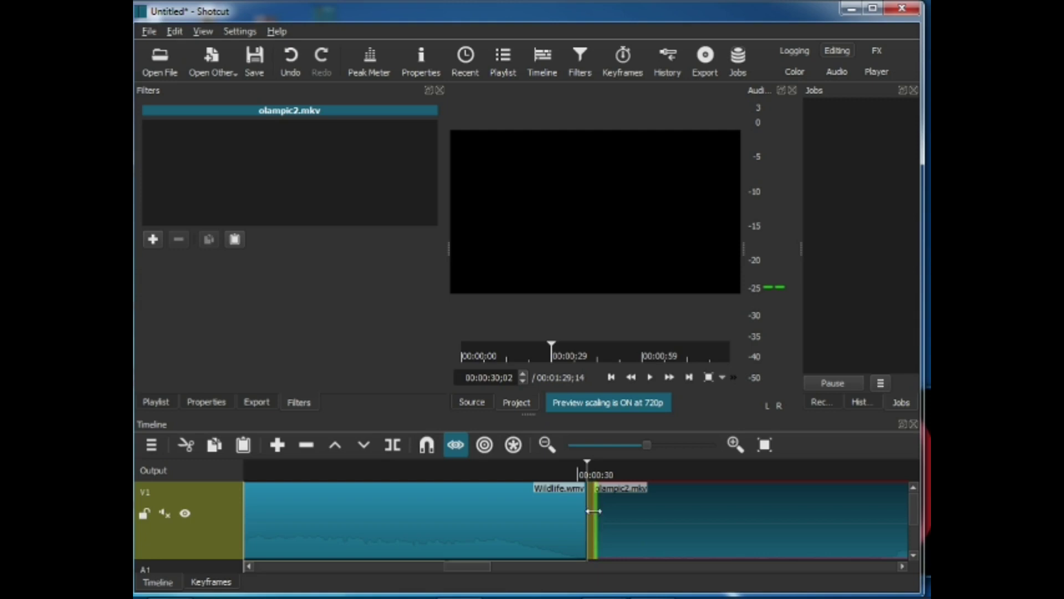
pyautogui.click(658, 445)
pyautogui.scroll(-1, 622, 510)
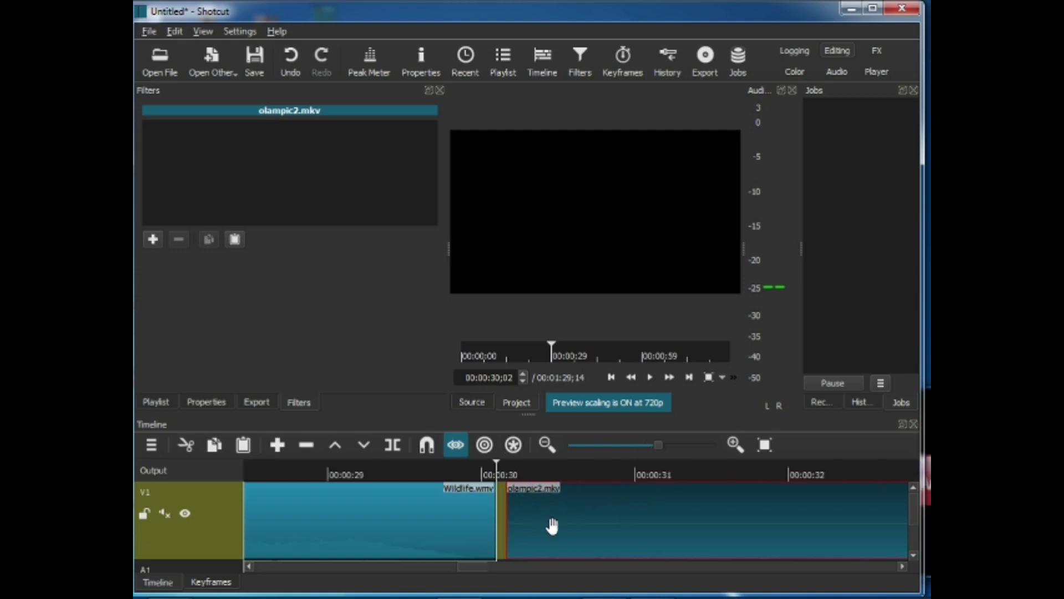
pyautogui.moveTo(570, 526); pyautogui.dragTo(552, 527)
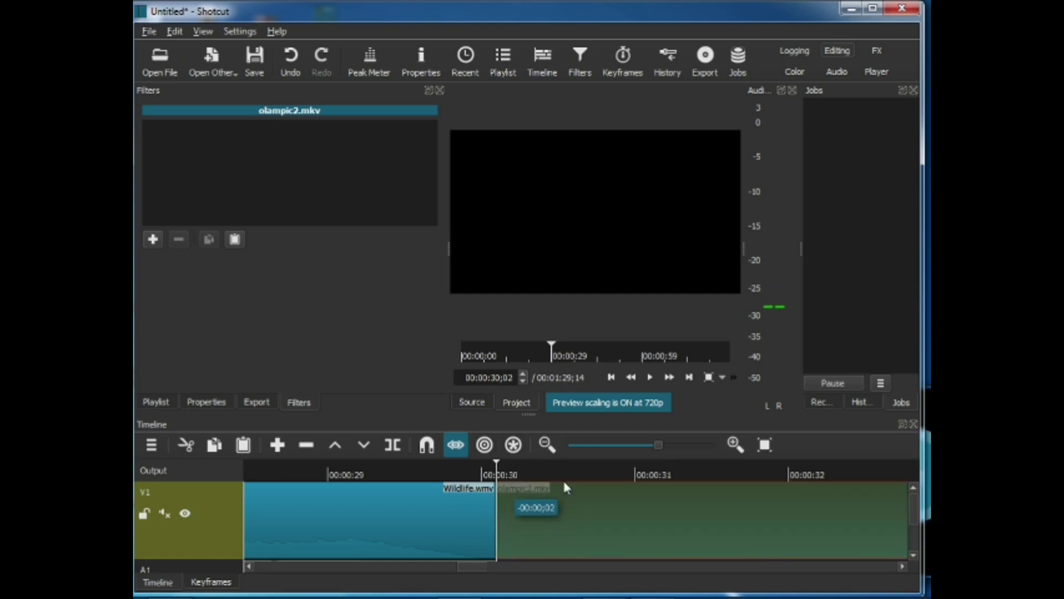
pyautogui.moveTo(564, 482); pyautogui.dragTo(564, 481)
# Play the timeline from about 28 seconds to watch the cut from Wildlife.wmv to olampic2.mkv.
pyautogui.click(618, 450)
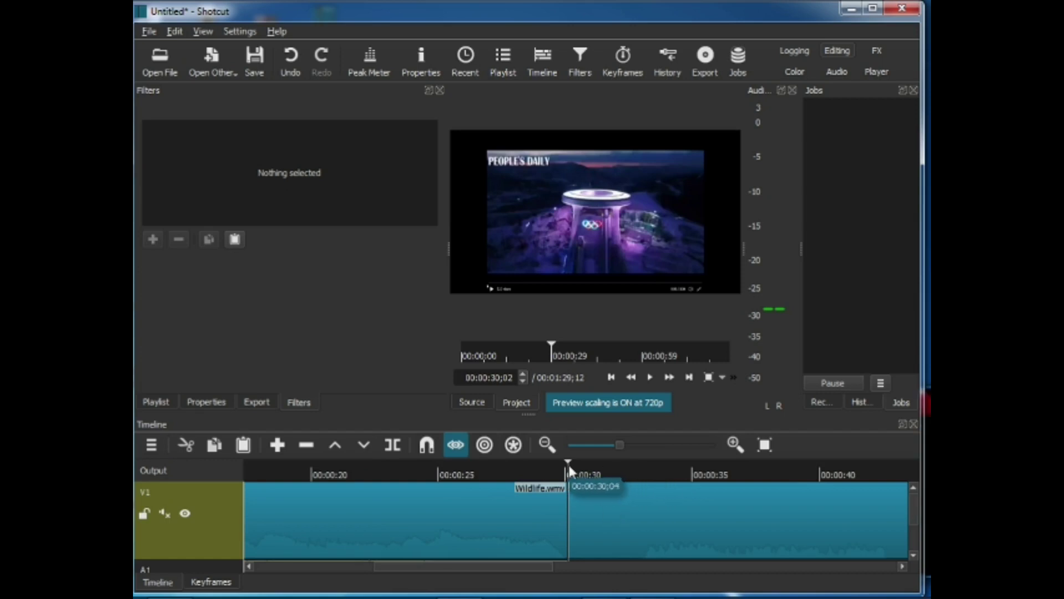
pyautogui.click(520, 475)
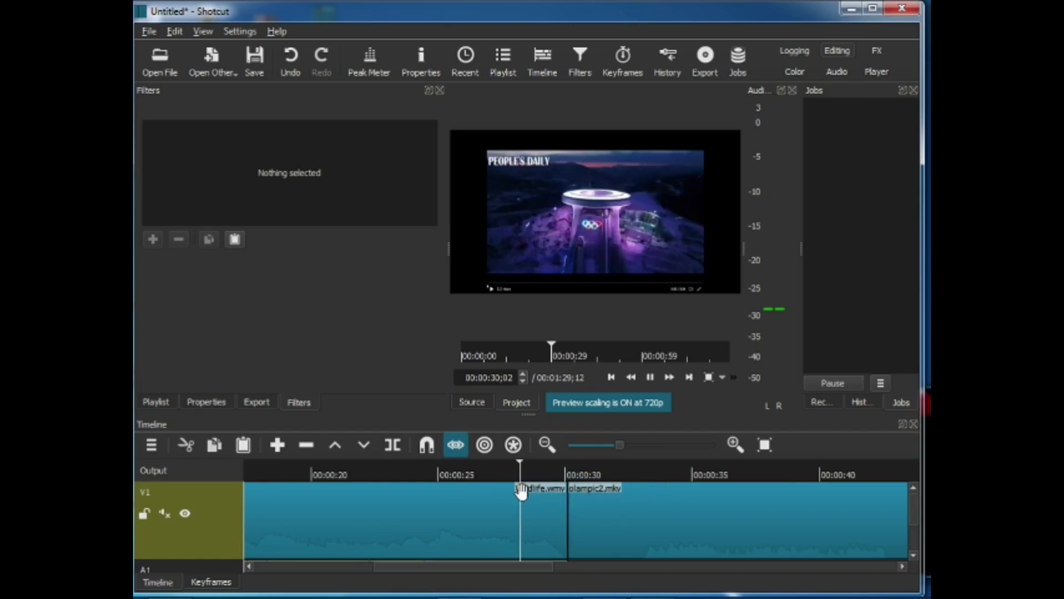
pyautogui.press('space')
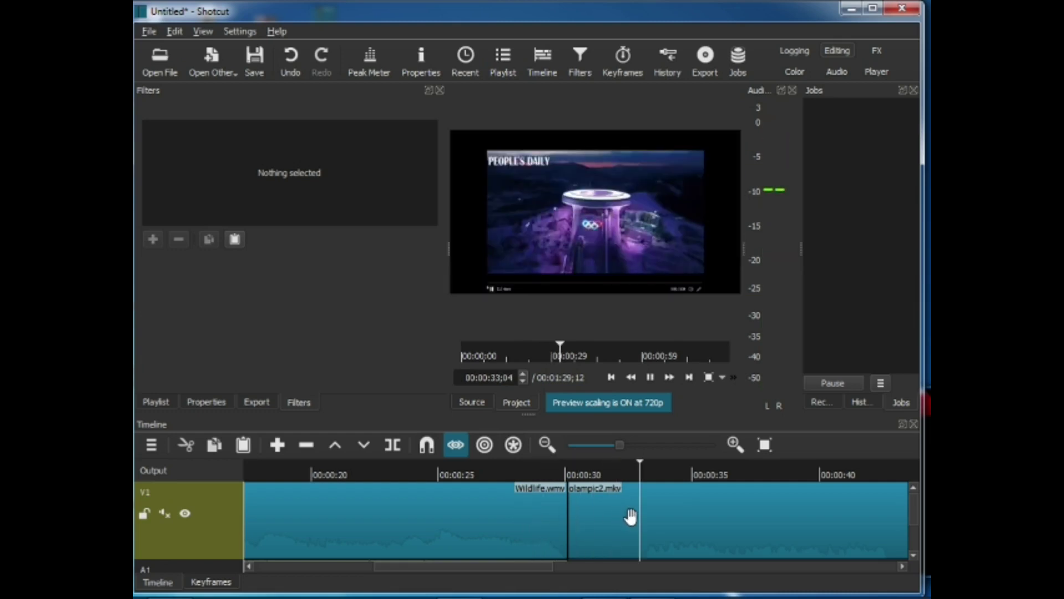
pyautogui.press('space')
# Mute the A1 music track and unmute the V1 video track.
pyautogui.moveTo(914, 506); pyautogui.dragTo(918, 541)
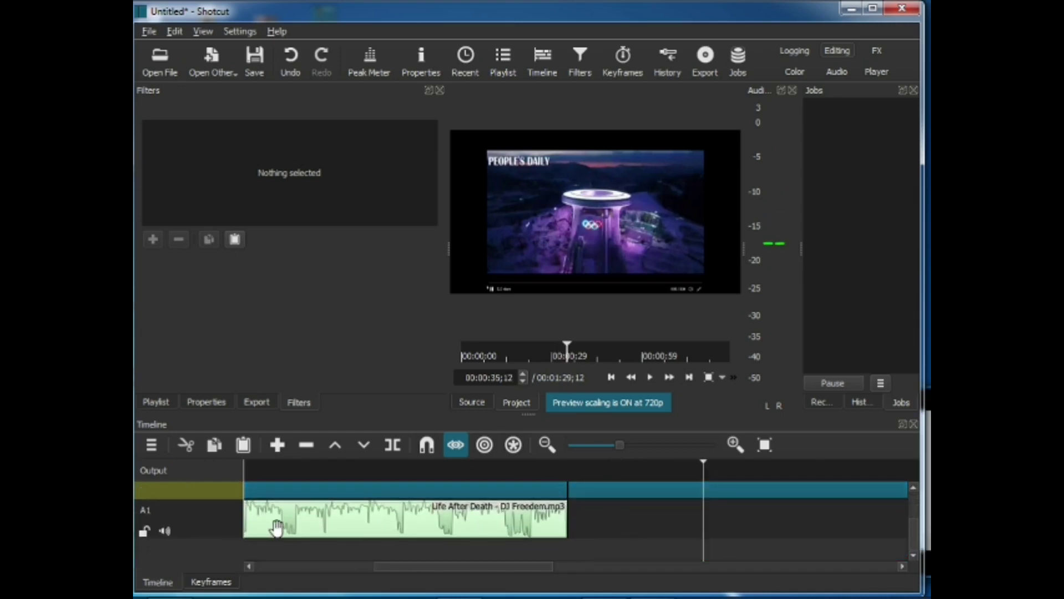
pyautogui.click(164, 532)
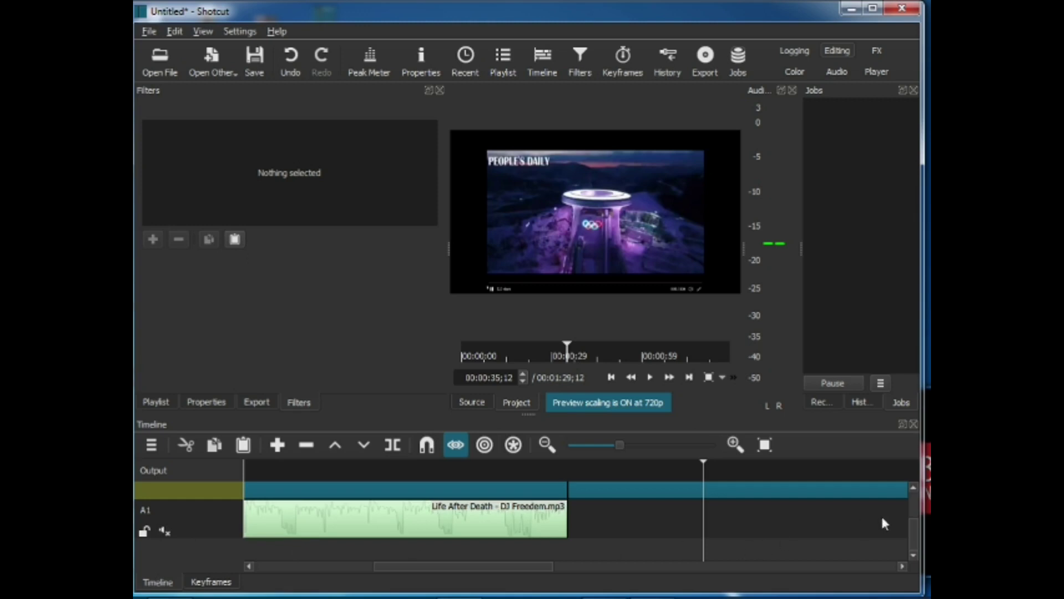
pyautogui.moveTo(909, 537); pyautogui.dragTo(914, 520)
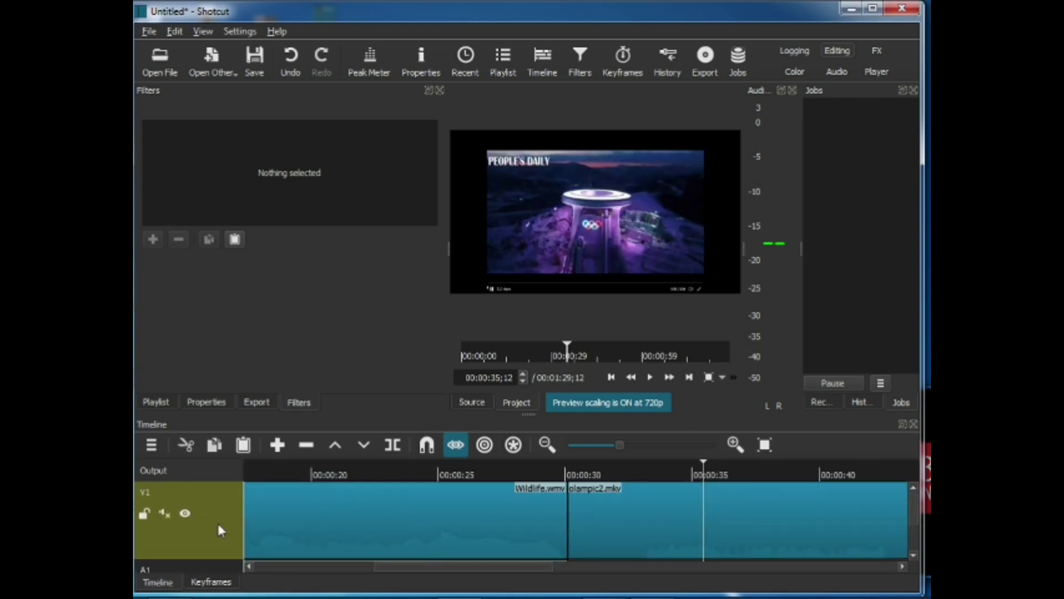
pyautogui.click(165, 514)
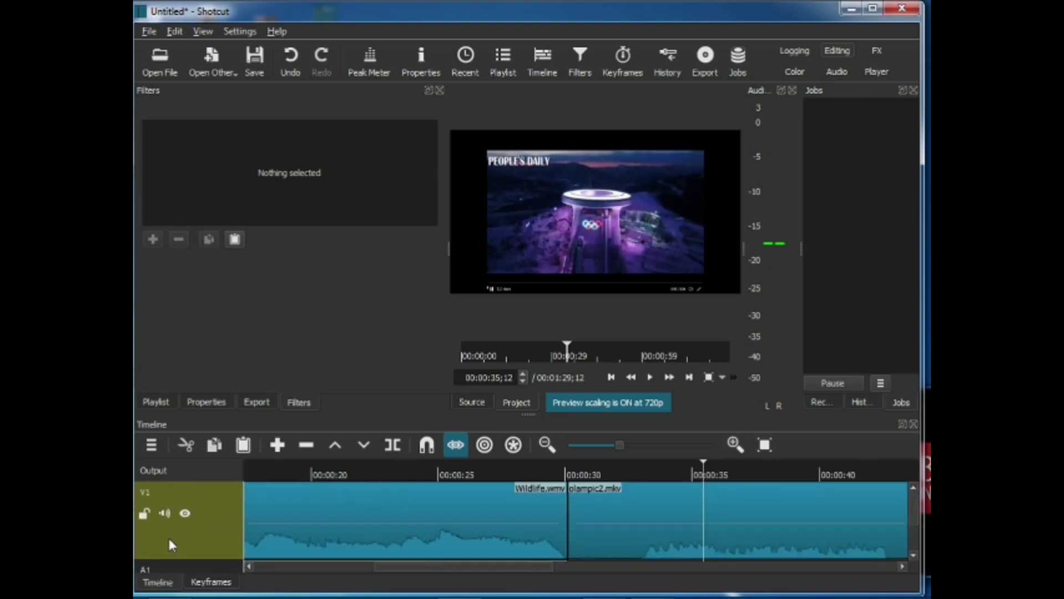
# Play across the cut between Wildlife.wmv and olampic2.mkv again with the V1 sound on.
pyautogui.click(497, 482)
pyautogui.press('space')
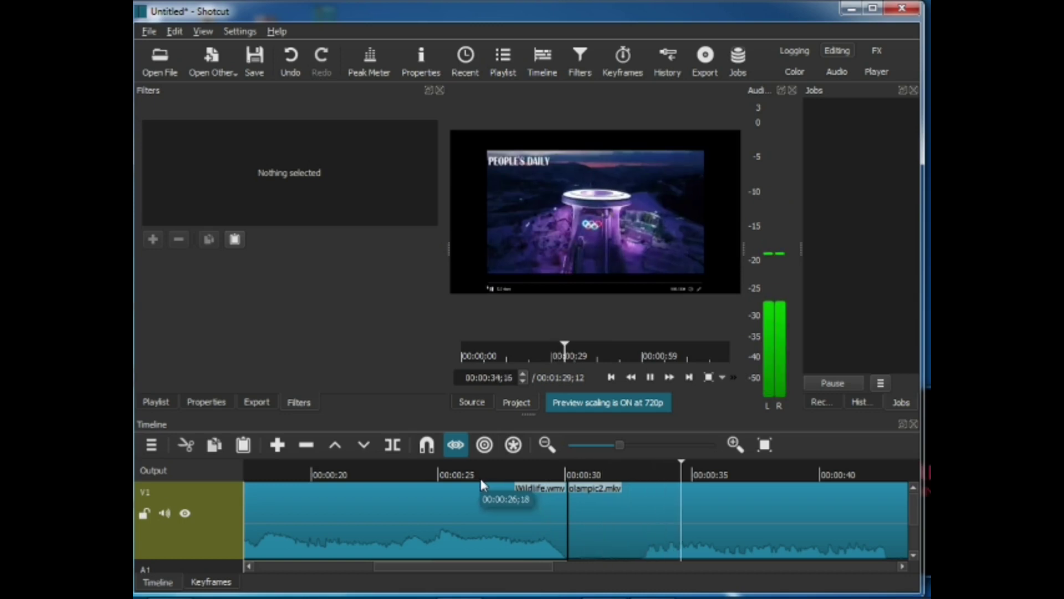
pyautogui.press('space')
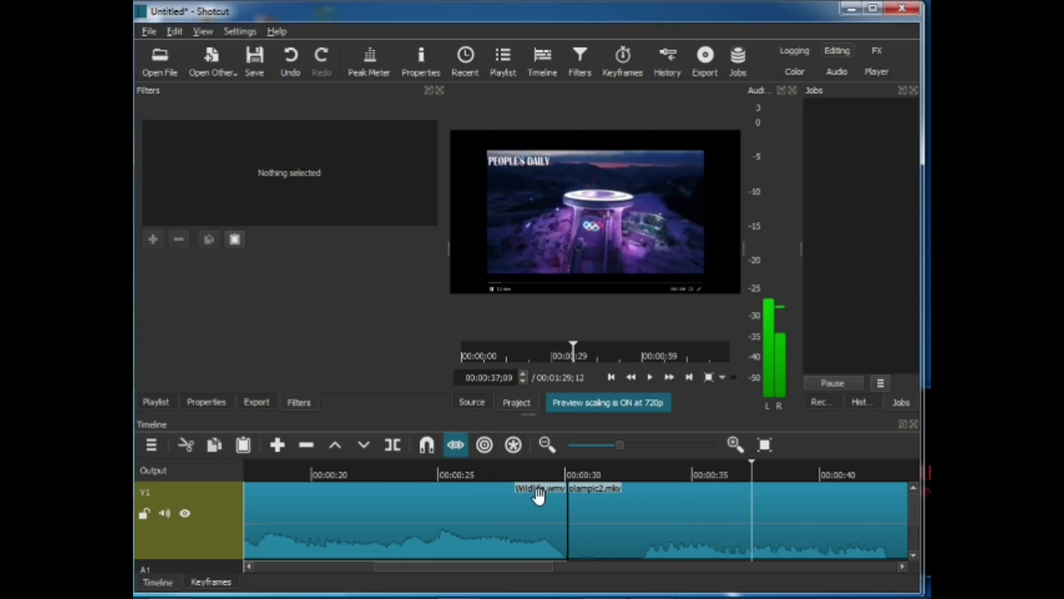
# Add a Fade In Video filter to the olampic2.mkv clip on V1.
pyautogui.click(505, 517)
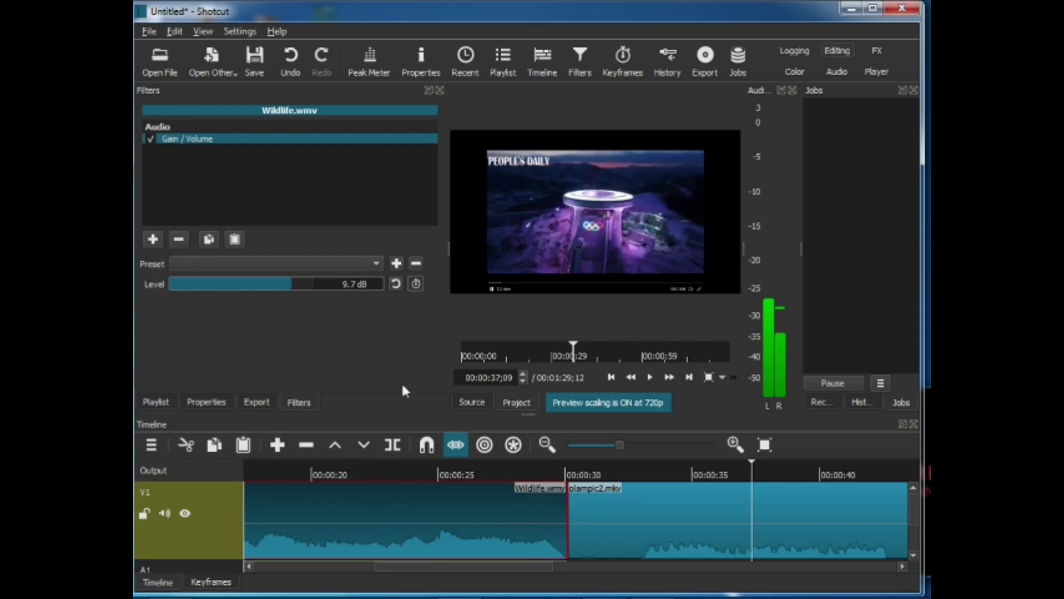
pyautogui.click(610, 516)
pyautogui.click(152, 239)
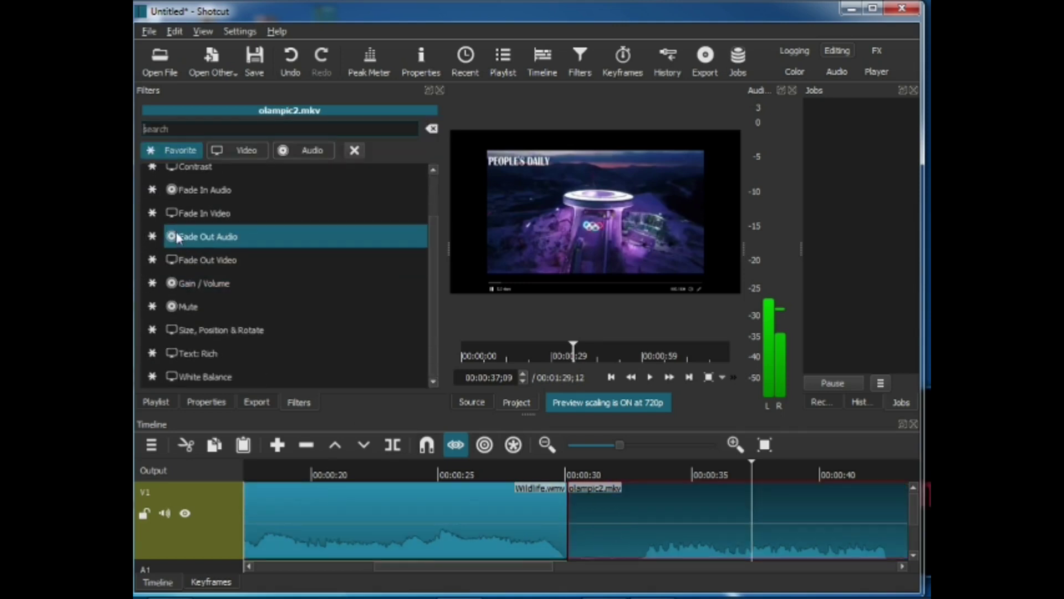
pyautogui.click(227, 214)
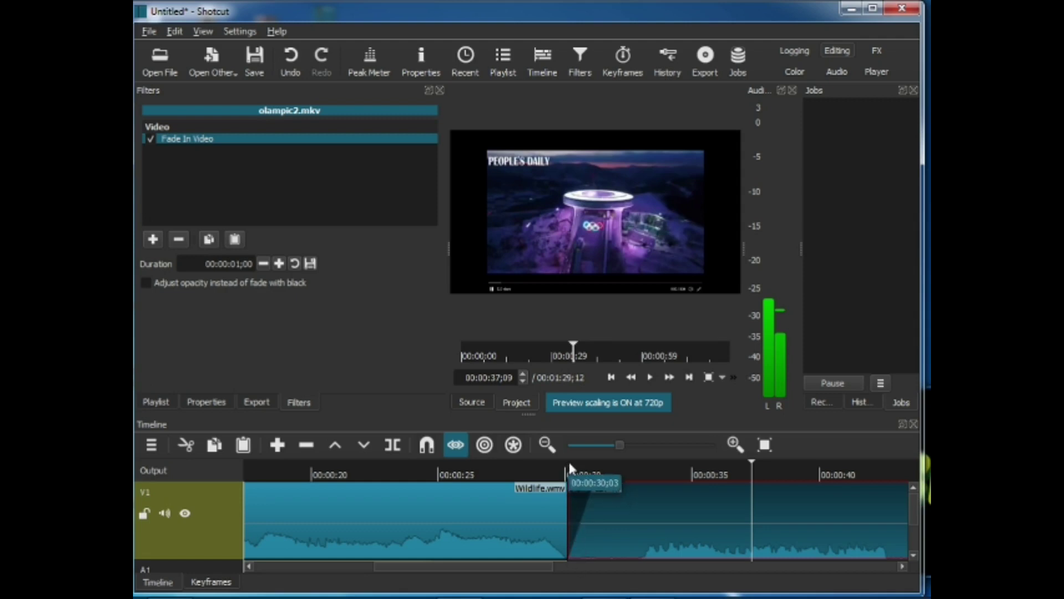
# Add a Fade Out Video filter to the last Wildlife.wmv clip on V1.
pyautogui.click(550, 504)
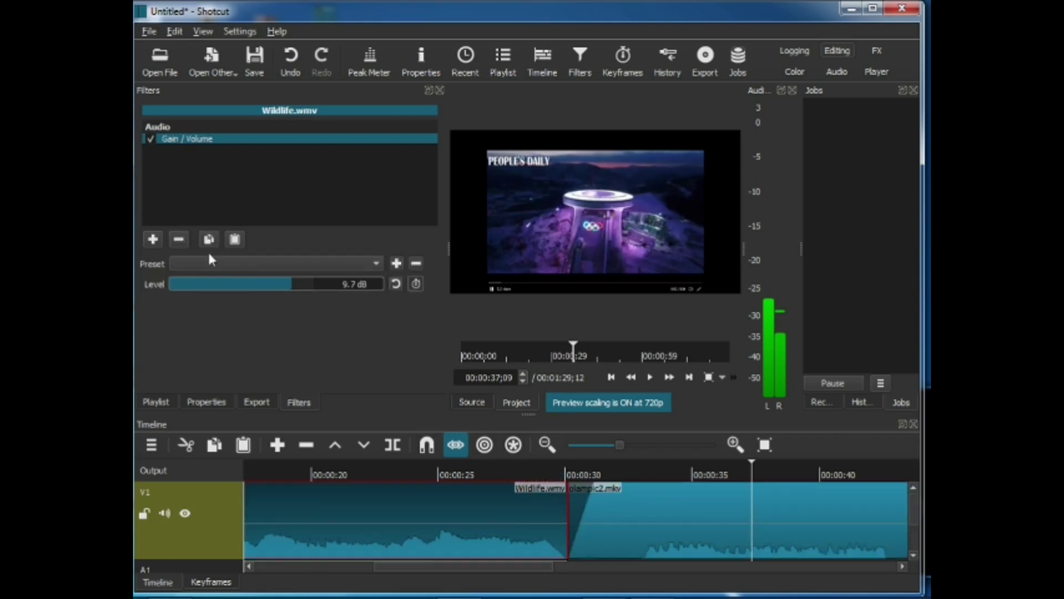
pyautogui.click(153, 239)
pyautogui.scroll(-1, 335, 176)
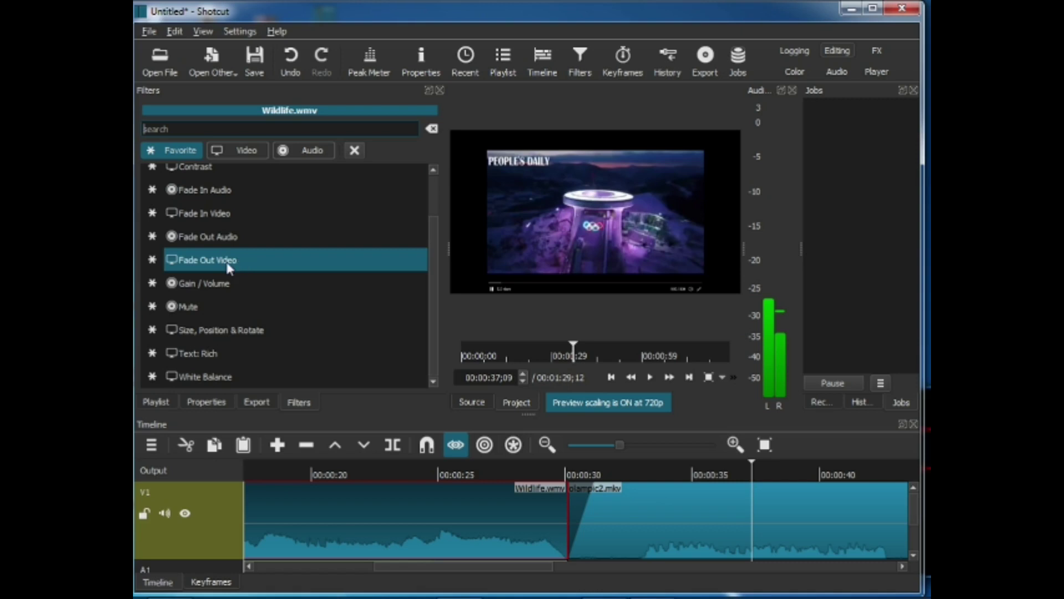
pyautogui.click(230, 268)
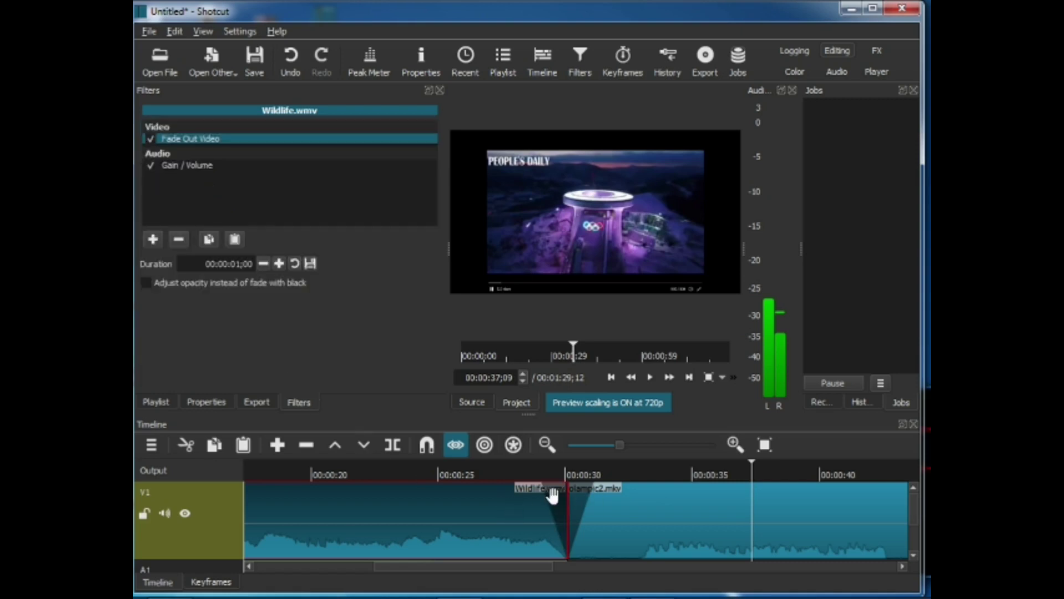
# Play from just before the end of Wildlife.wmv to preview the fade out and fade in between the clips.
pyautogui.click(509, 464)
pyautogui.press('space')
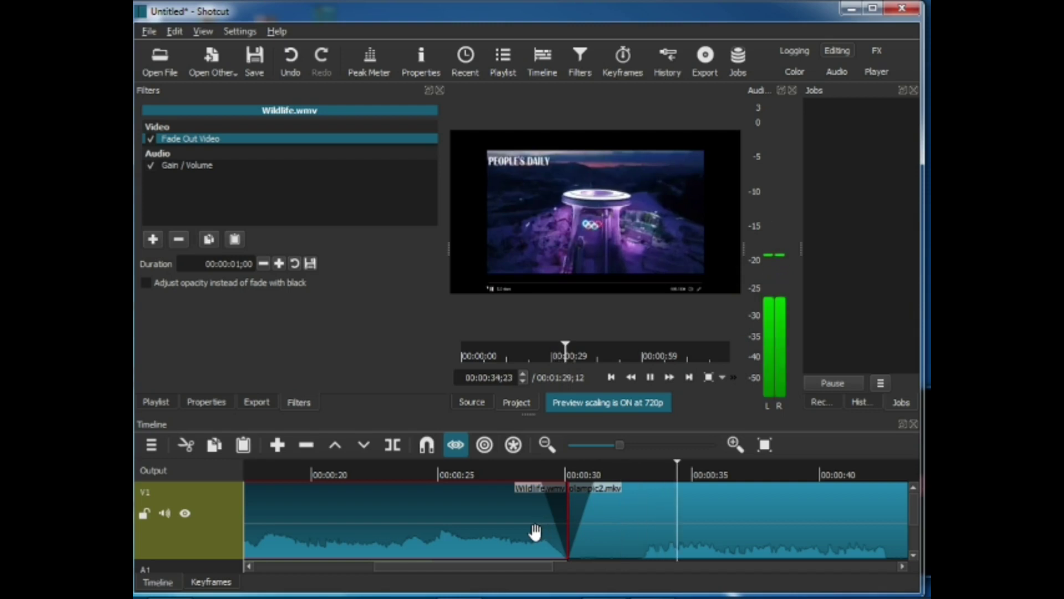
pyautogui.press('space')
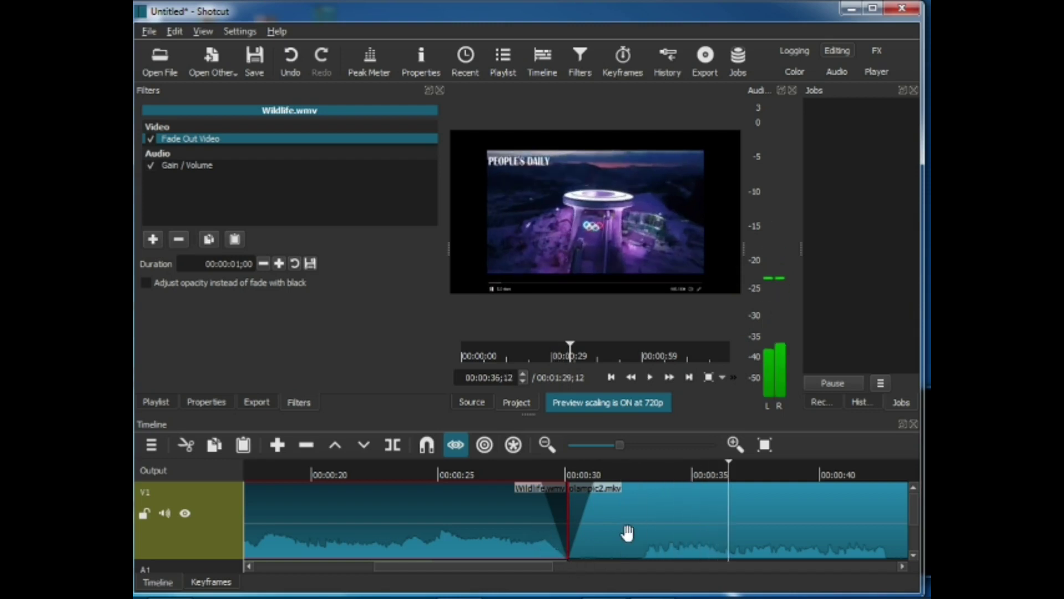
# Add a Fade Out Video filter to the olampic2.mkv clip on V1 and play its ending.
pyautogui.scroll(-8, 639, 533)
pyautogui.scroll(-10, 639, 533)
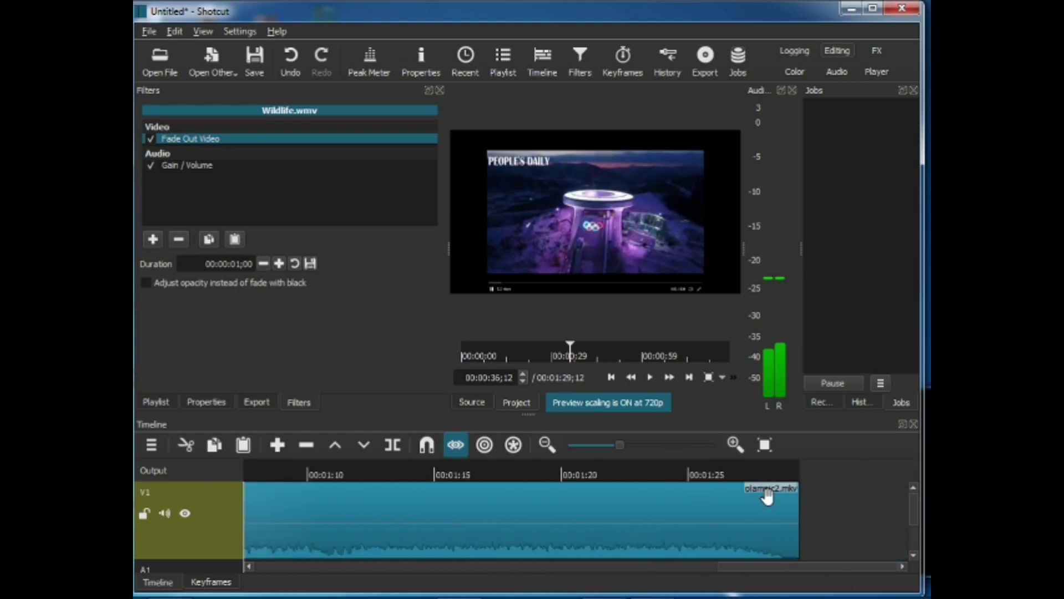
pyautogui.click(618, 483)
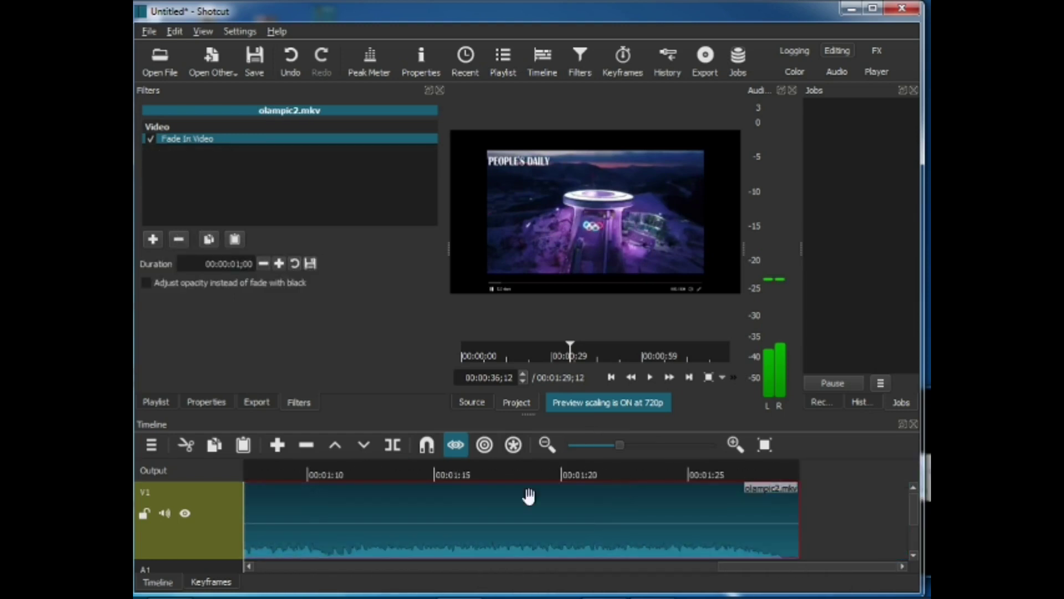
pyautogui.click(149, 244)
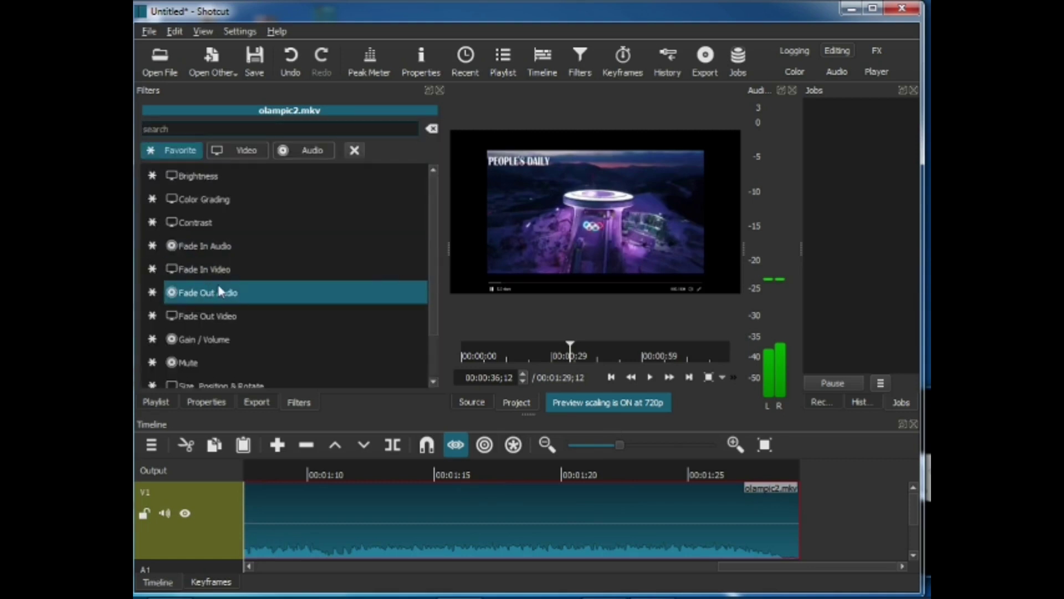
pyautogui.click(238, 315)
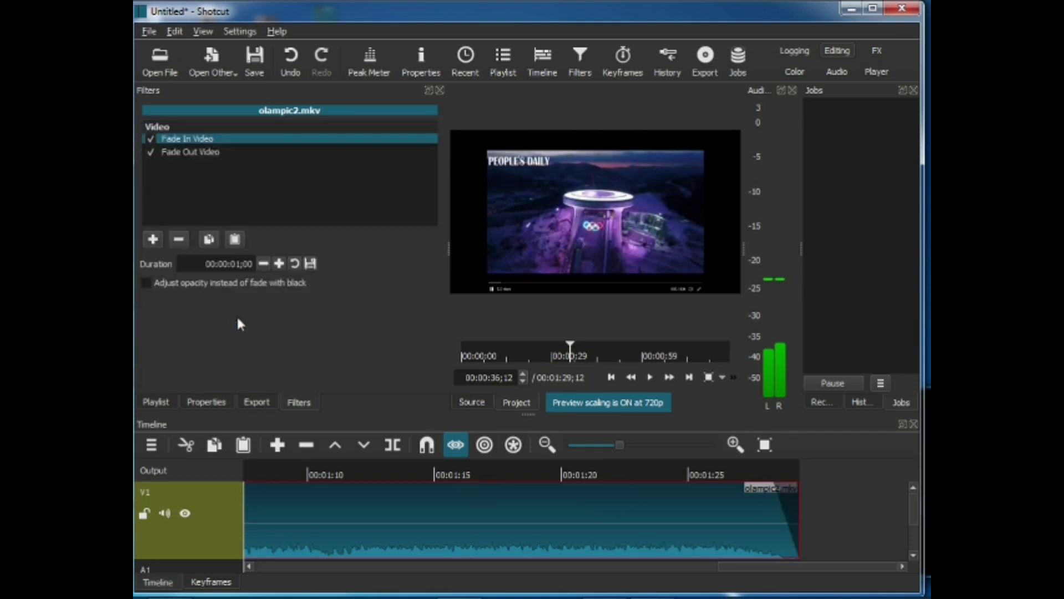
pyautogui.click(670, 521)
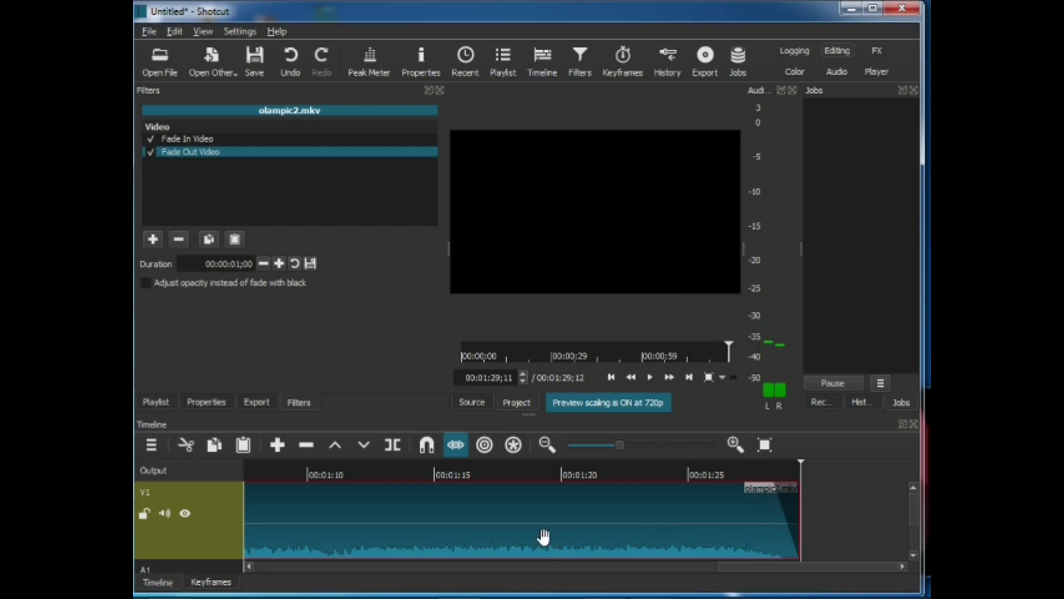
# Mute the V1 track, unmute A1 and select the Life After Death music clip at the timeline's start.
pyautogui.scroll(-3, 917, 508)
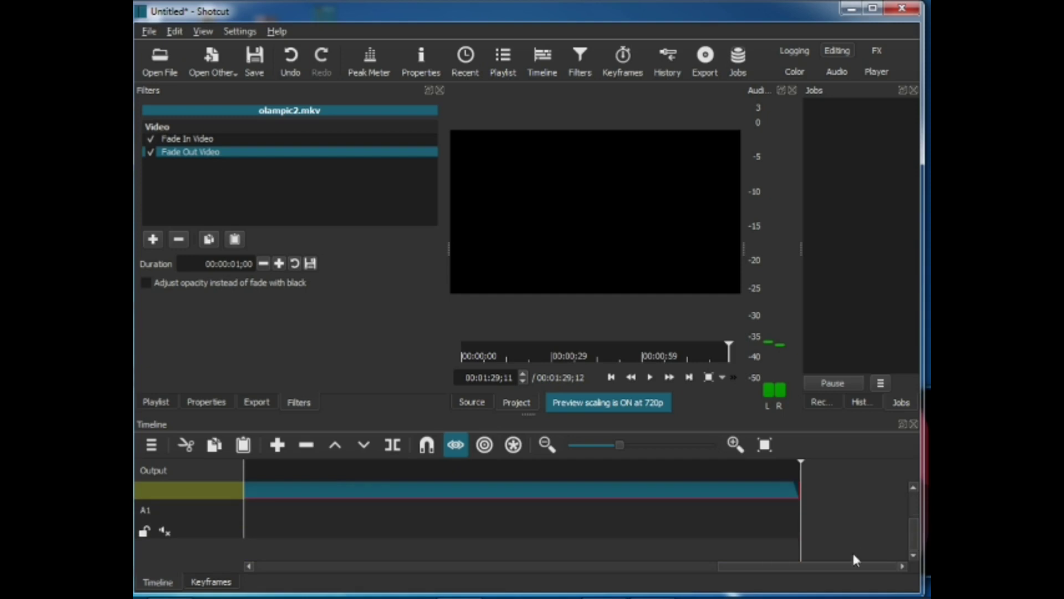
pyautogui.moveTo(842, 565); pyautogui.dragTo(387, 564)
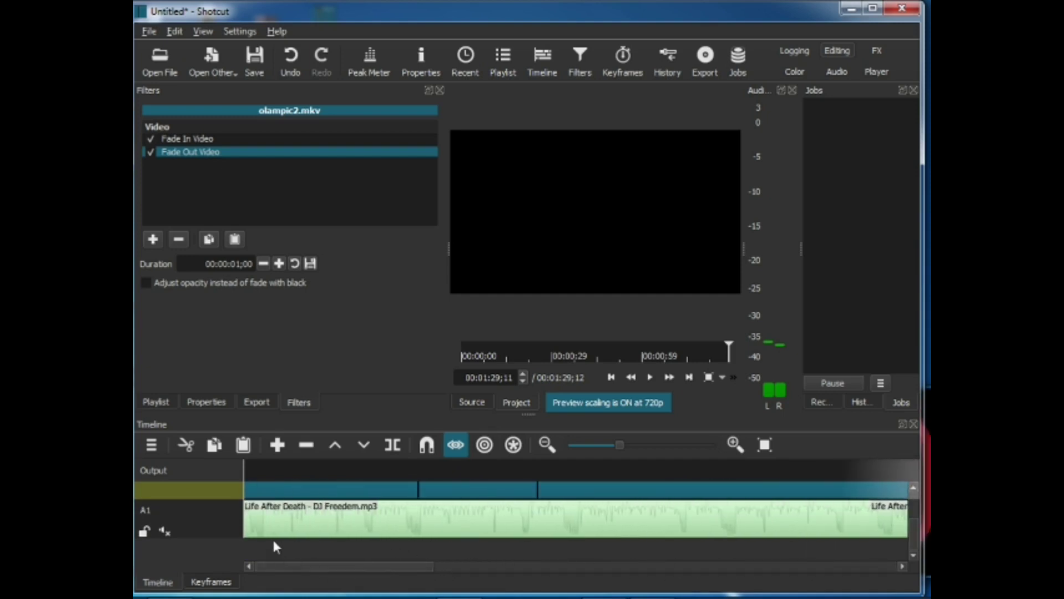
pyautogui.click(268, 514)
pyautogui.moveTo(916, 534); pyautogui.dragTo(913, 510)
pyautogui.click(165, 513)
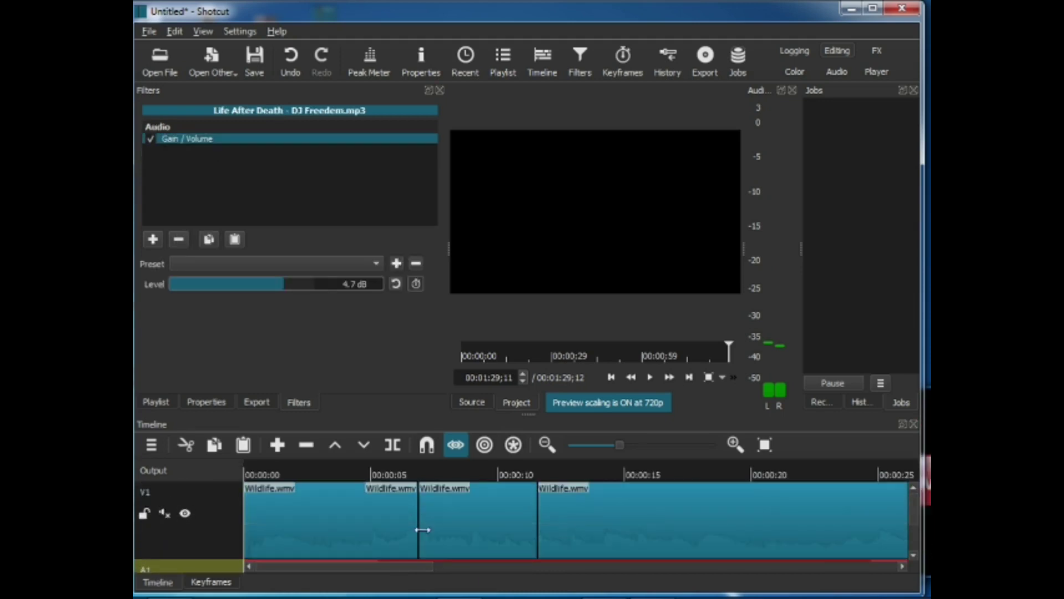
pyautogui.moveTo(911, 501); pyautogui.dragTo(909, 529)
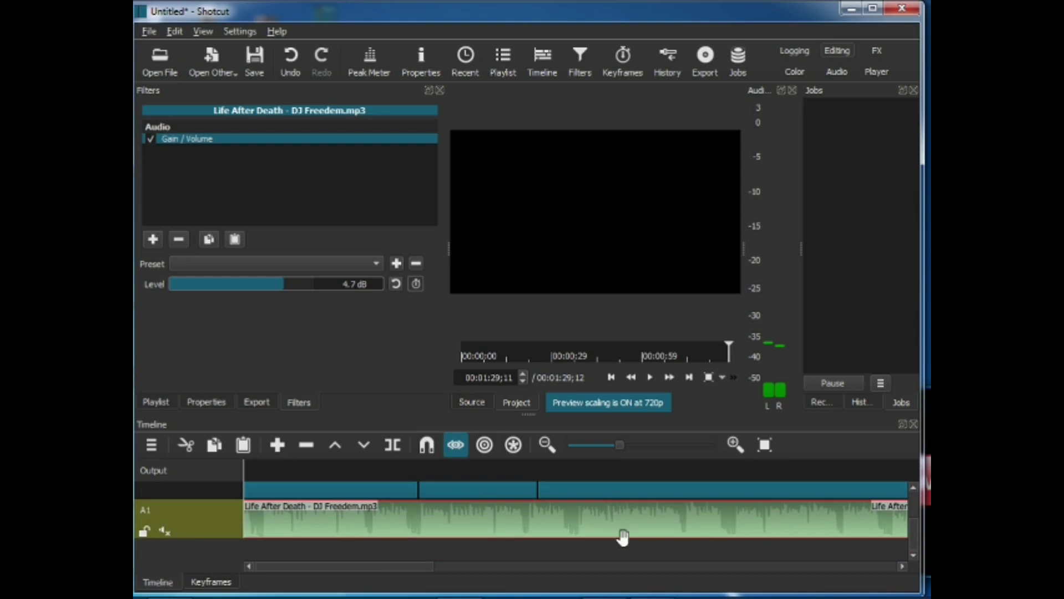
pyautogui.click(165, 531)
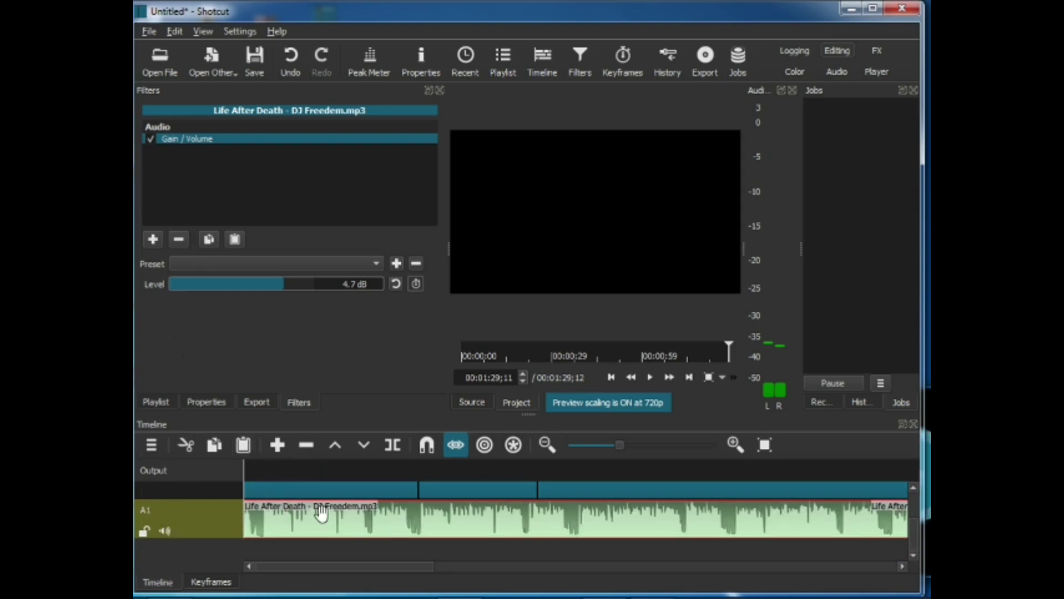
# Play the project from the beginning to listen to the music on A1.
pyautogui.moveTo(268, 467); pyautogui.dragTo(236, 466)
pyautogui.press('space')
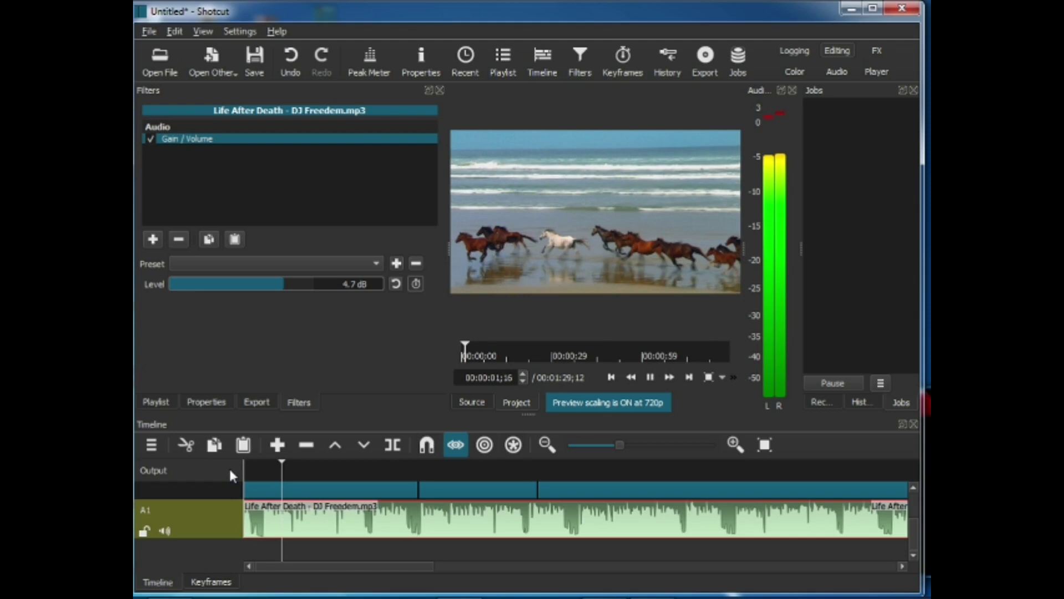
pyautogui.press('space')
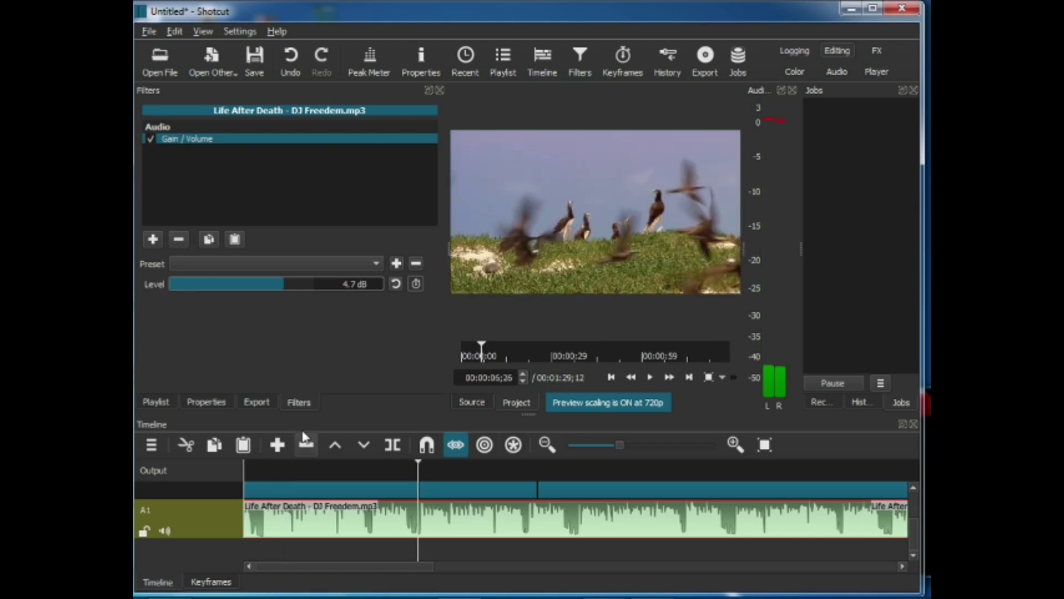
# Add a Fade In Video filter to the Life After Death music clip on A1.
pyautogui.click(155, 240)
pyautogui.scroll(-2, 269, 281)
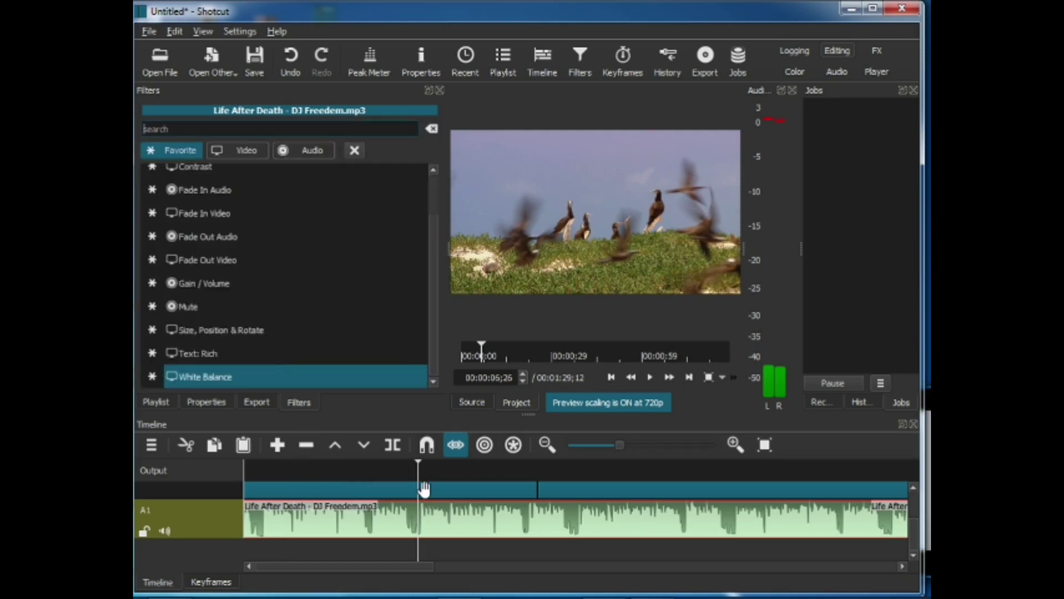
pyautogui.press('Right')
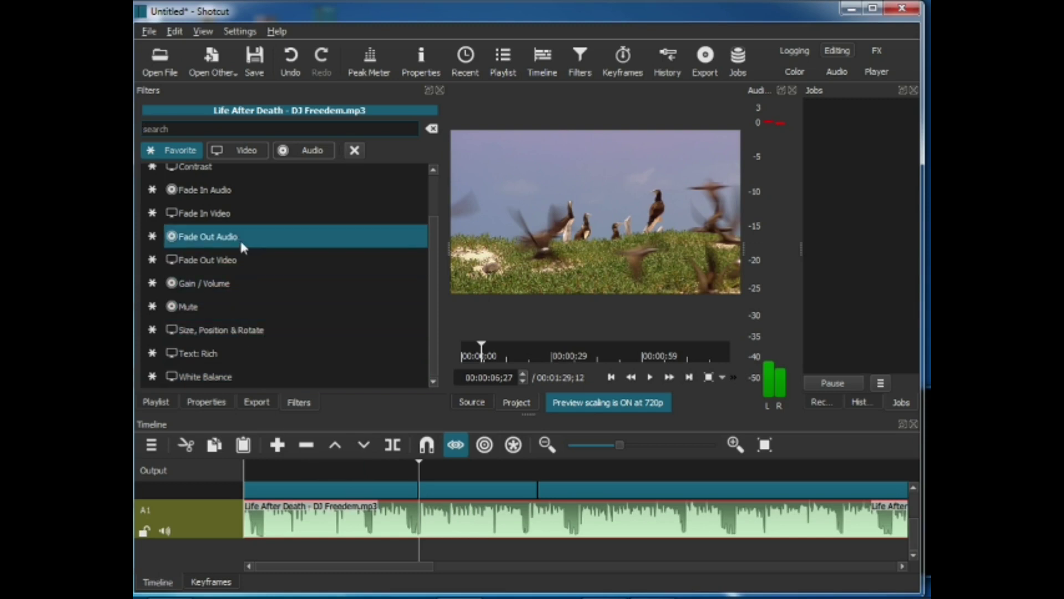
pyautogui.click(213, 217)
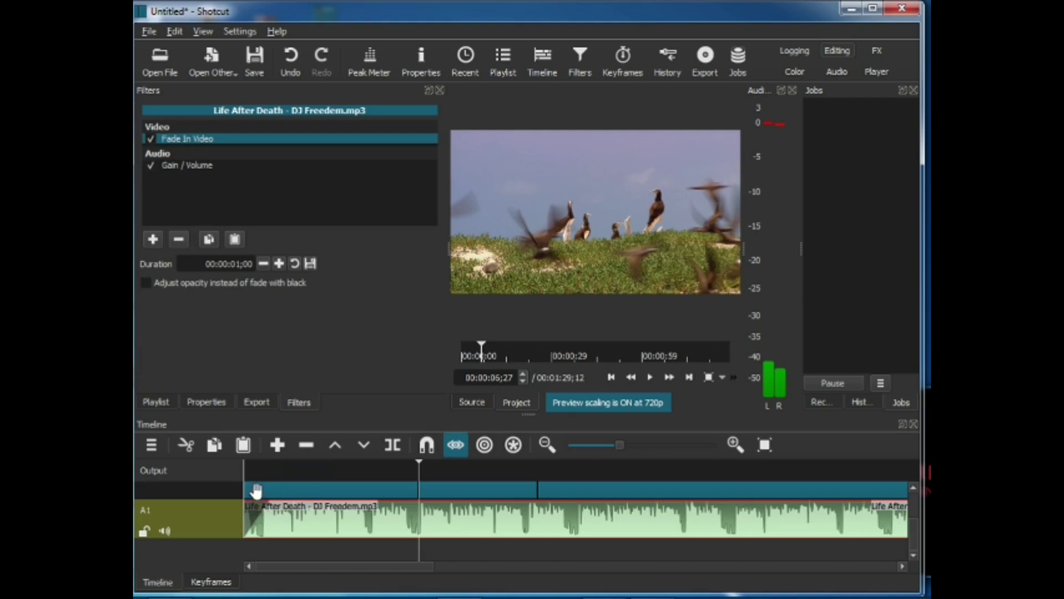
# Play from the start of the timeline again to check how the music clip begins with the fade-in filter.
pyautogui.moveTo(255, 464); pyautogui.dragTo(236, 466)
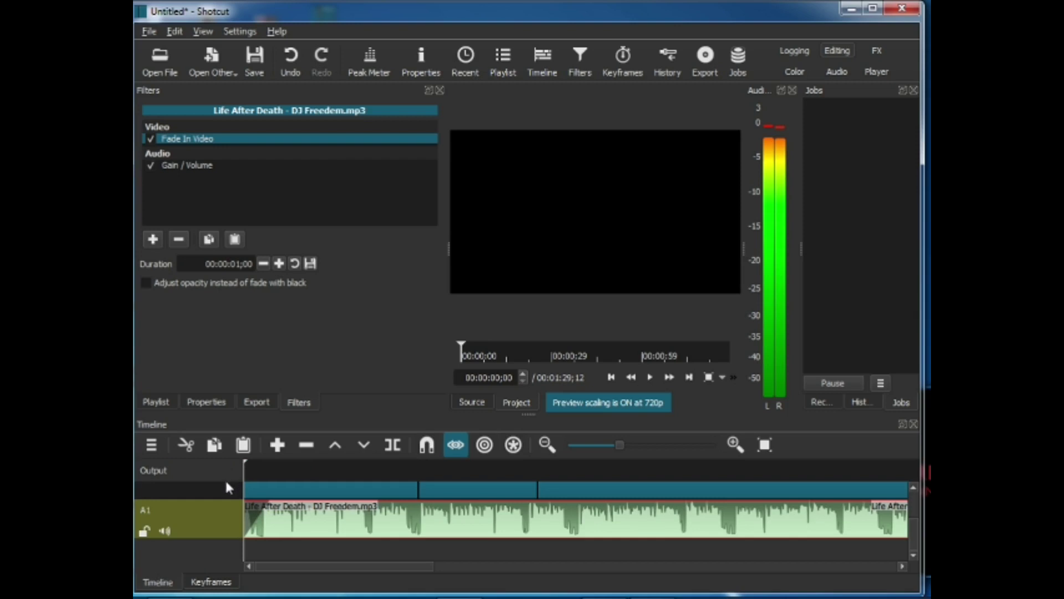
pyautogui.press('space')
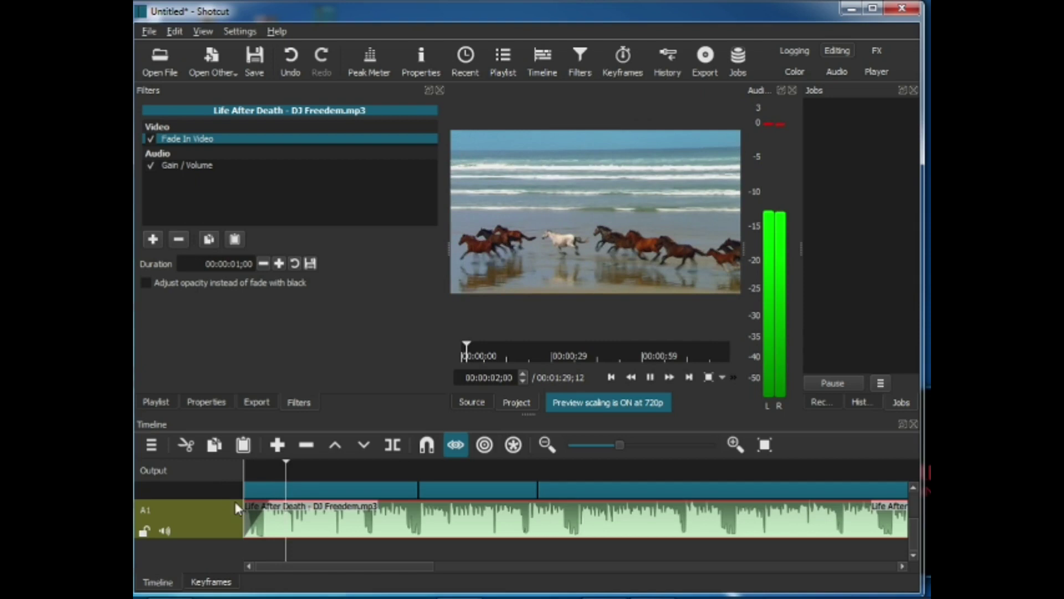
pyautogui.press('space')
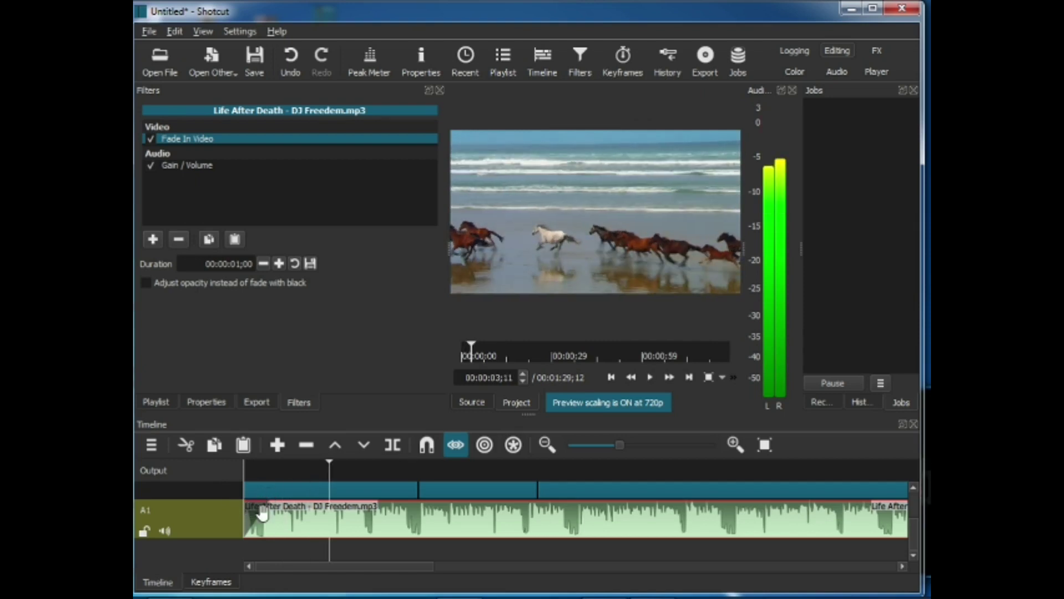
pyautogui.moveTo(281, 509); pyautogui.dragTo(284, 510)
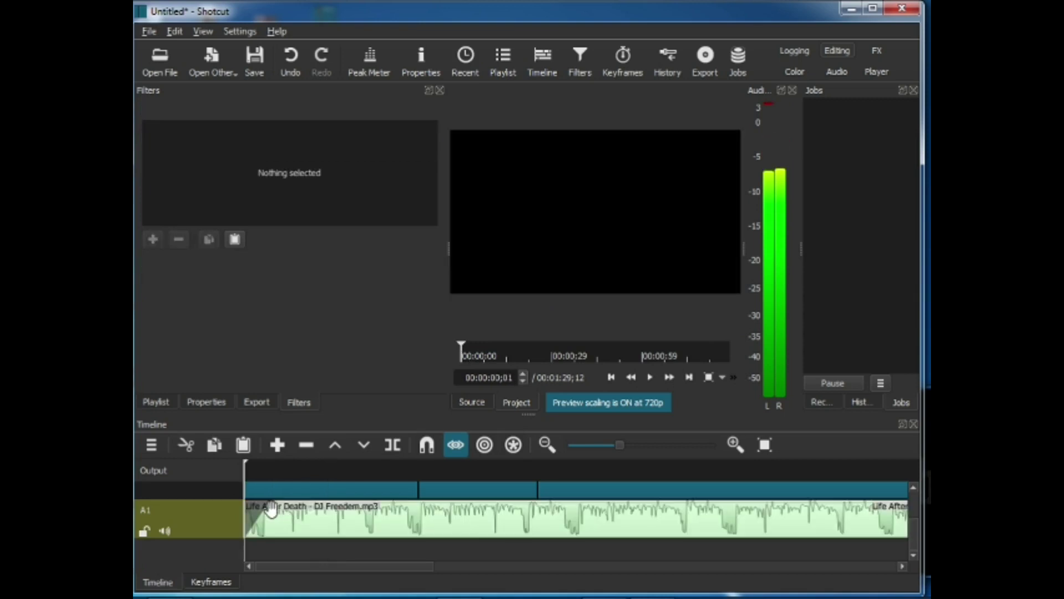
# Add a Fade Out Audio filter to the Life After Death music clip and extend its duration to 00:00:02;23.
pyautogui.scroll(-10, 271, 513)
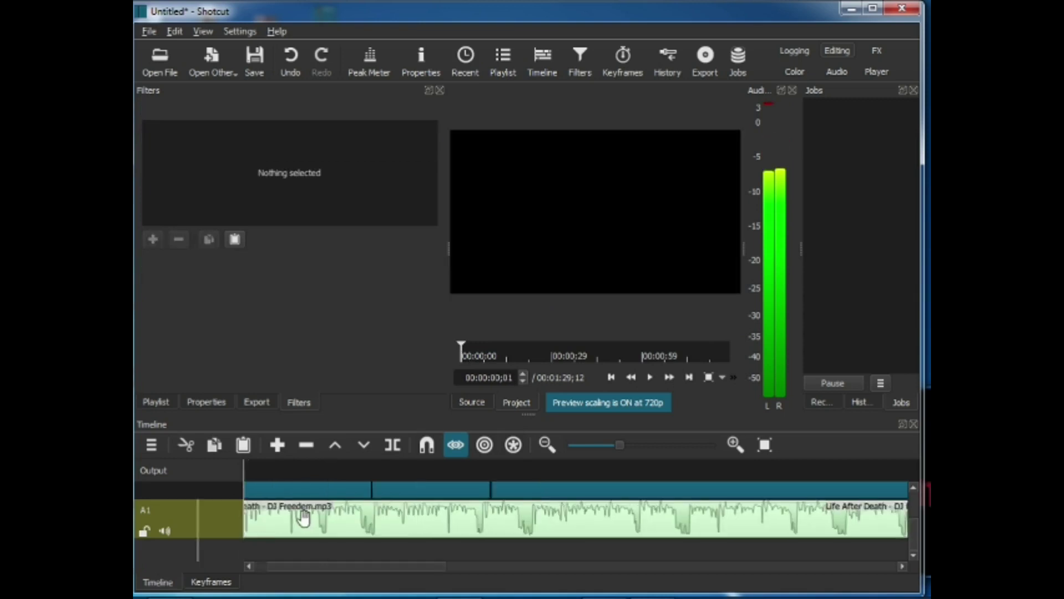
pyautogui.click(423, 521)
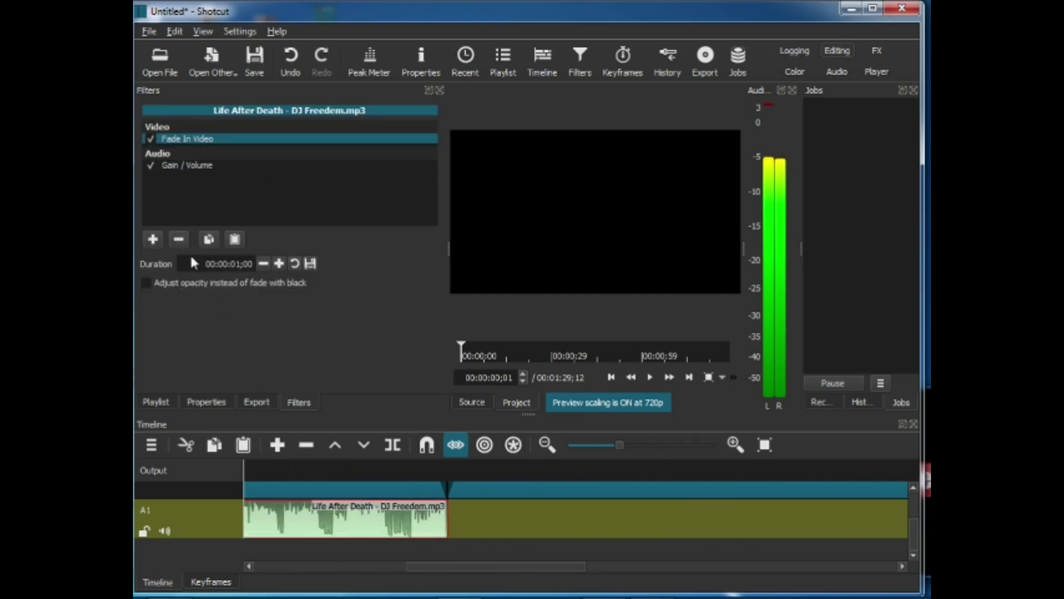
pyautogui.click(155, 240)
pyautogui.scroll(-1, 216, 250)
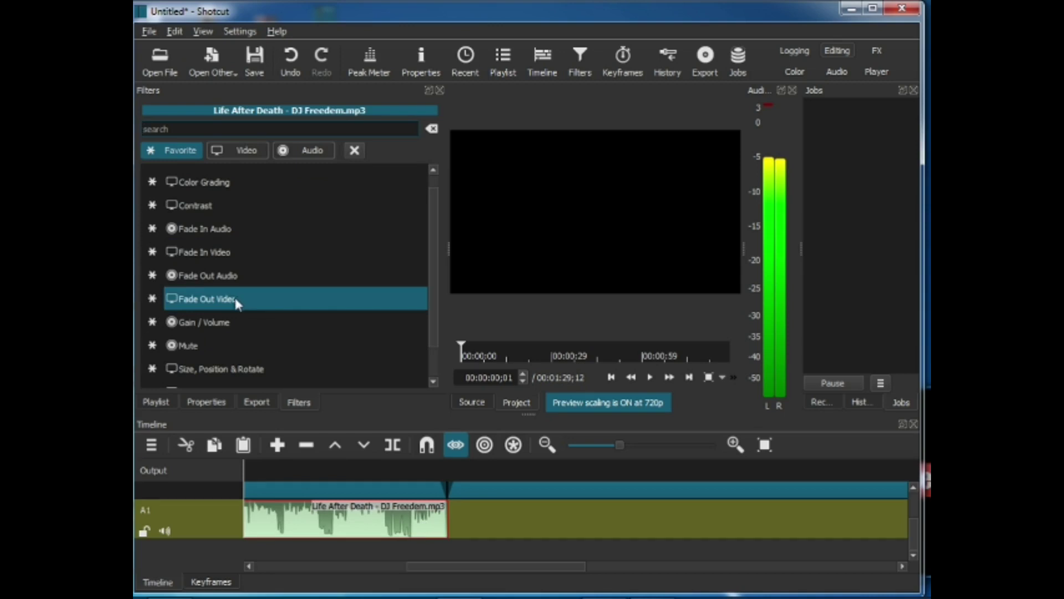
pyautogui.click(209, 277)
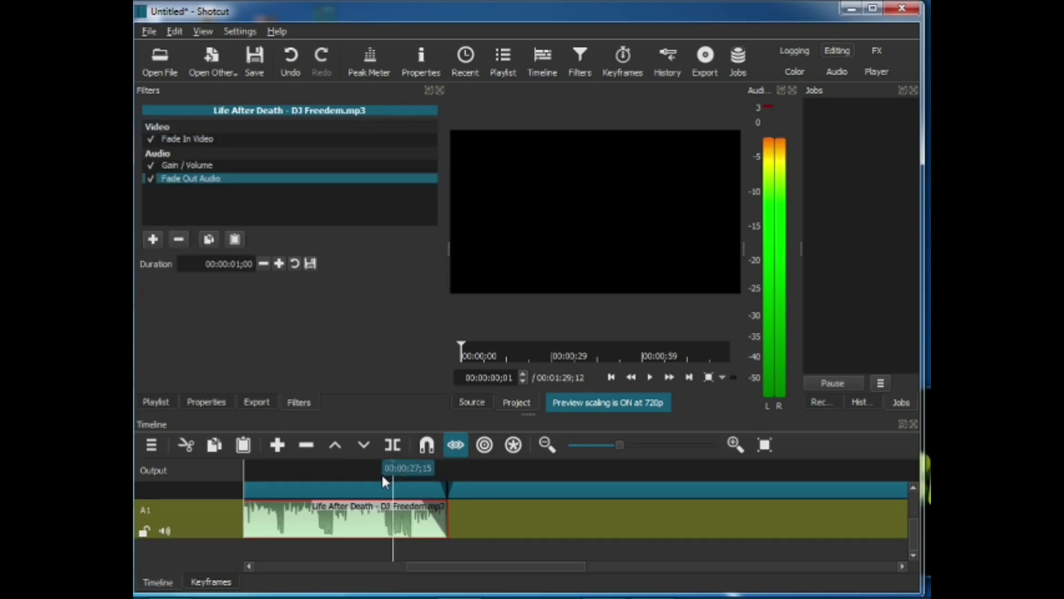
pyautogui.moveTo(415, 509); pyautogui.dragTo(350, 517)
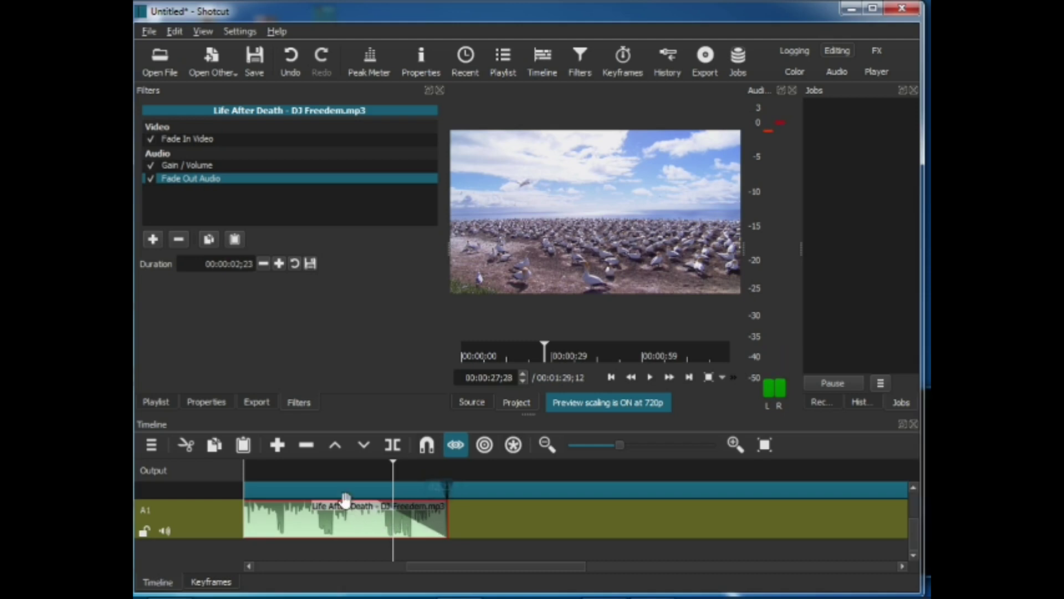
# Play from shortly before the end of the music clip to preview its audio fade-out.
pyautogui.click(282, 468)
pyautogui.press('space')
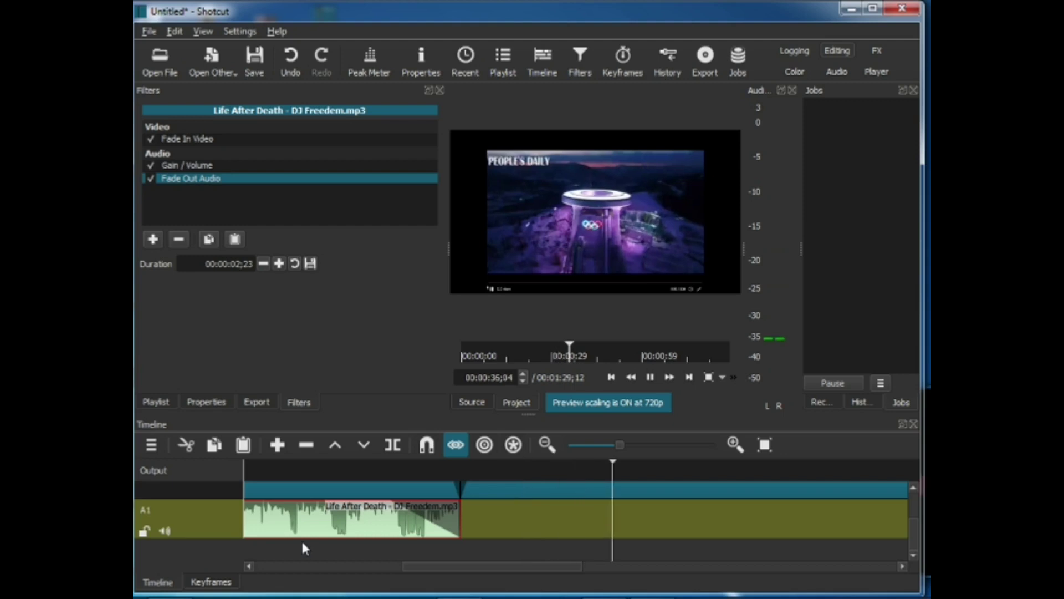
pyautogui.press('space')
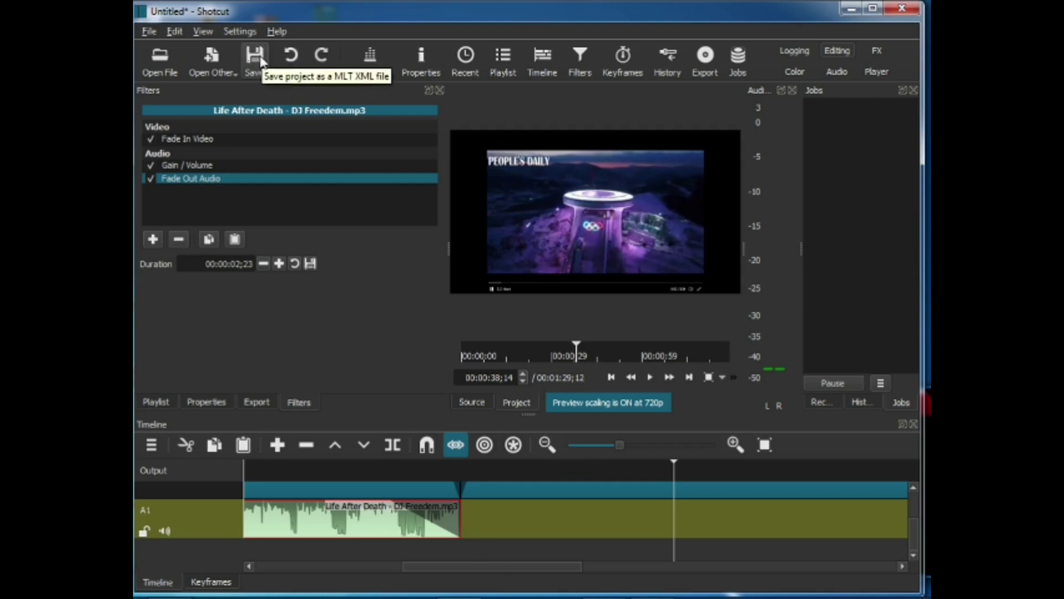
pyautogui.click(149, 31)
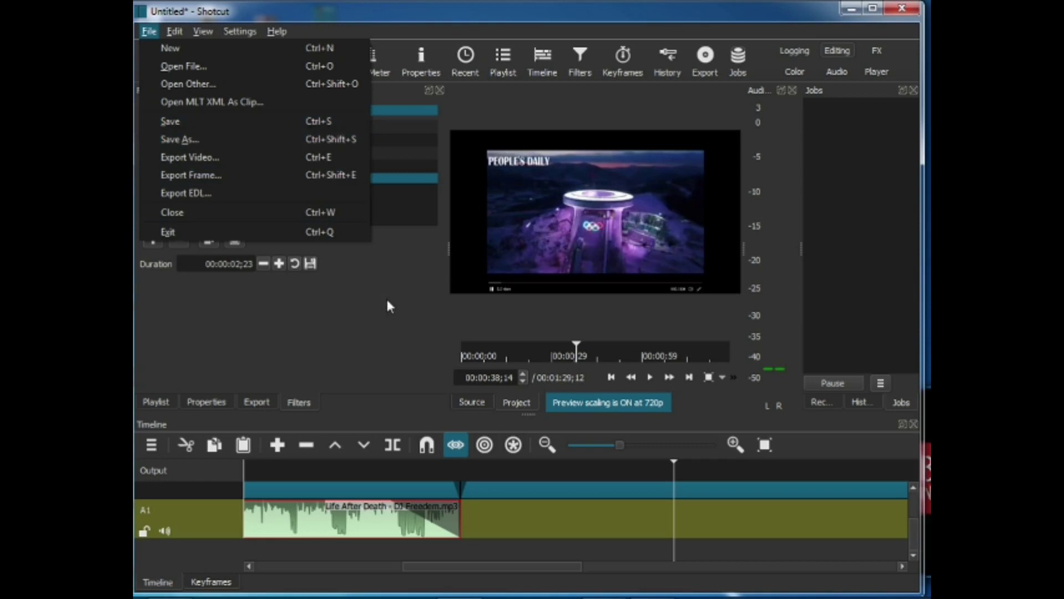
pyautogui.click(216, 121)
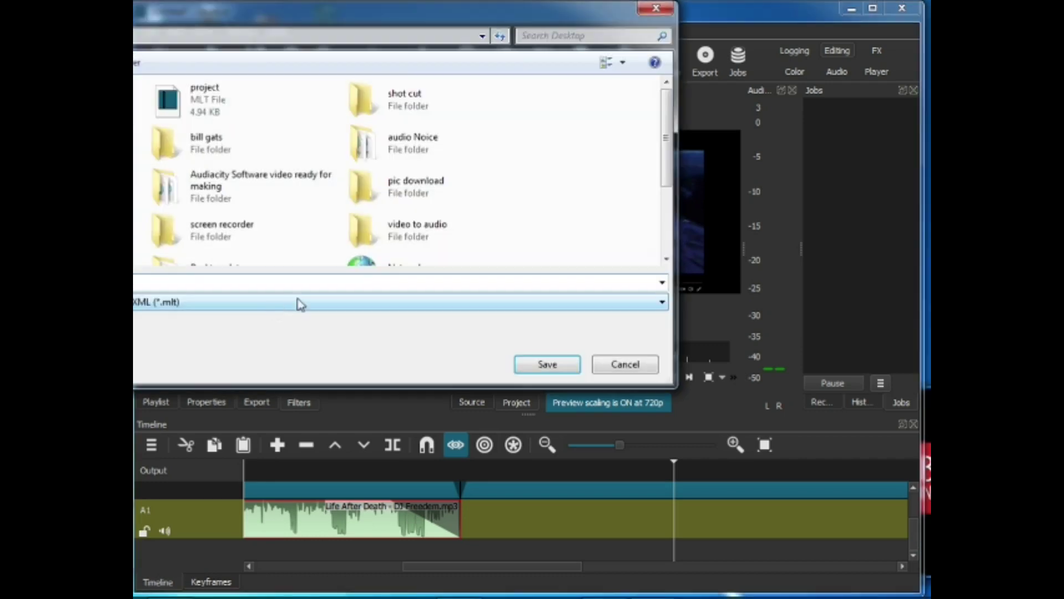
pyautogui.click(655, 7)
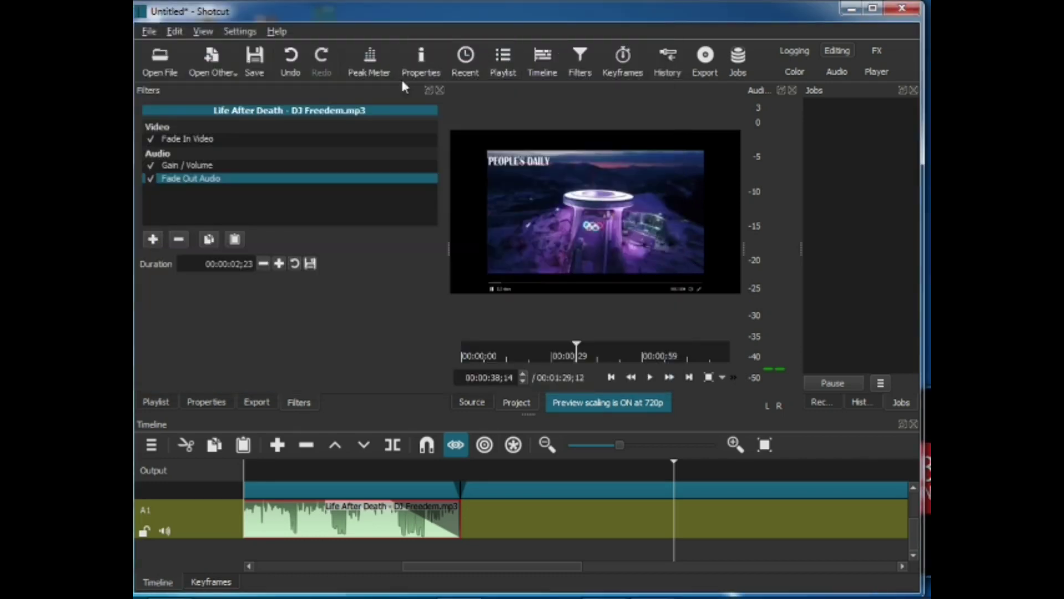
pyautogui.click(256, 59)
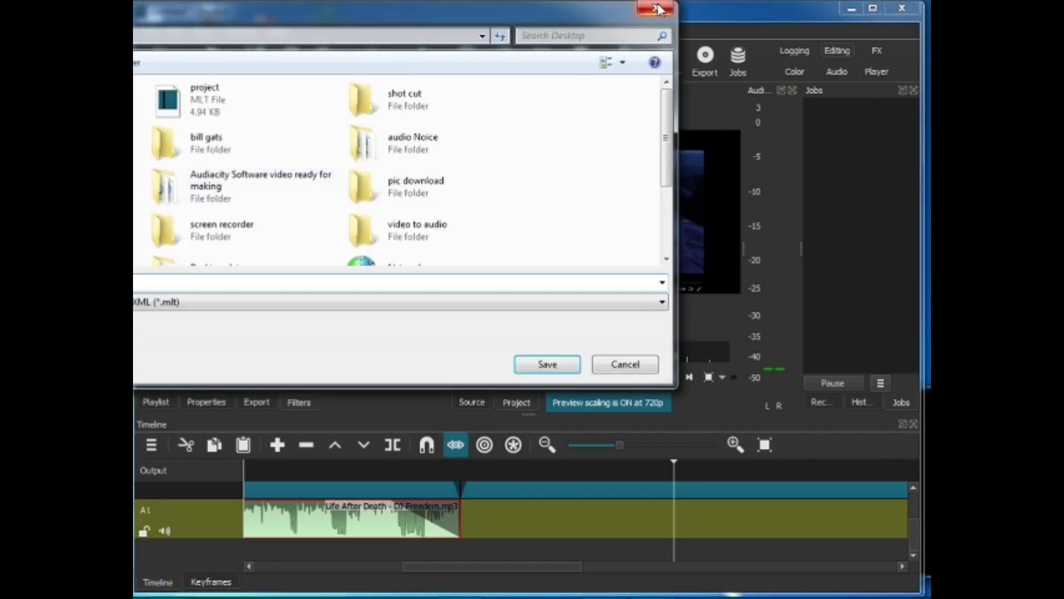
pyautogui.click(658, 9)
# Save the project as pro 1.mlt in the shot cut folder on the desktop.
pyautogui.hotkey('ctrl', 's')
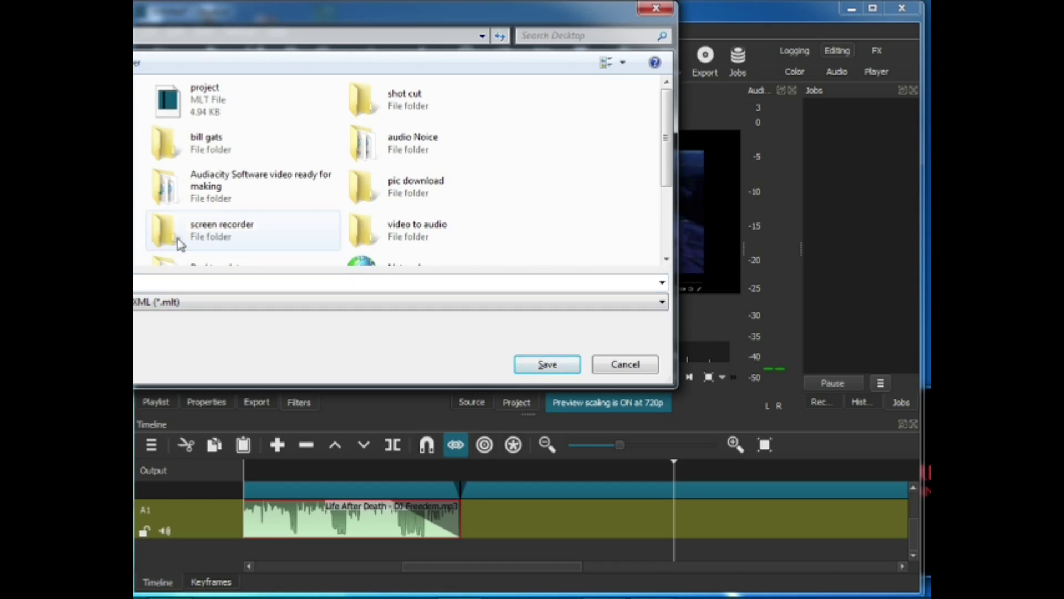
pyautogui.doubleClick(391, 106)
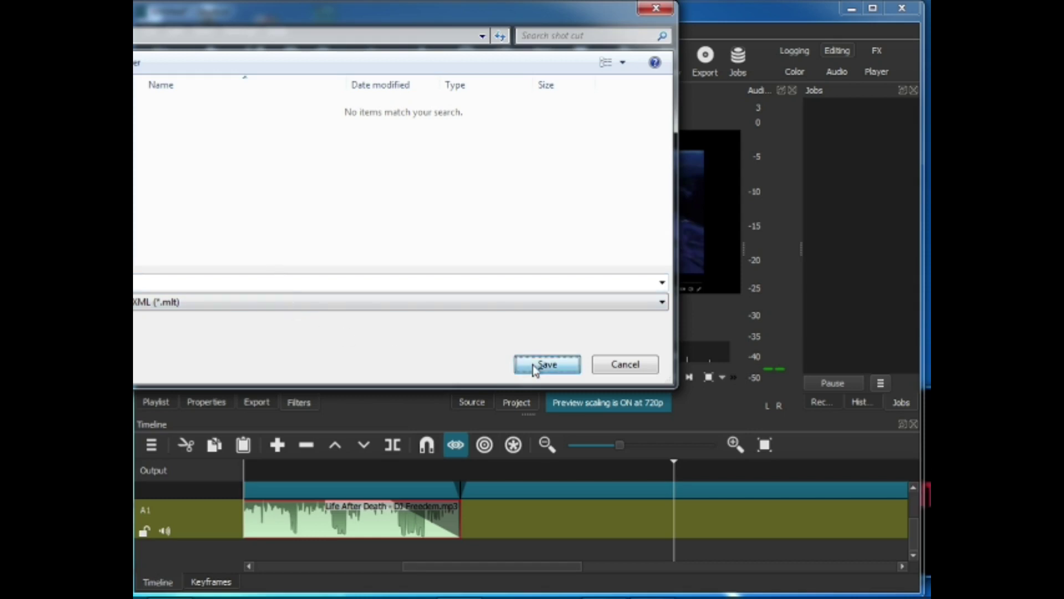
pyautogui.click(533, 365)
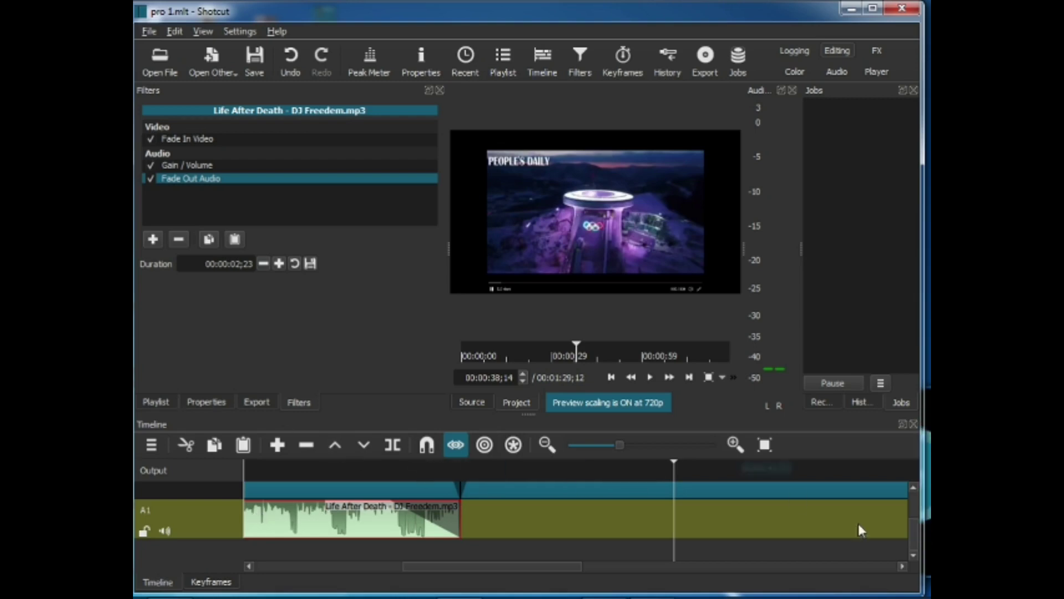
pyautogui.moveTo(912, 527); pyautogui.dragTo(915, 501)
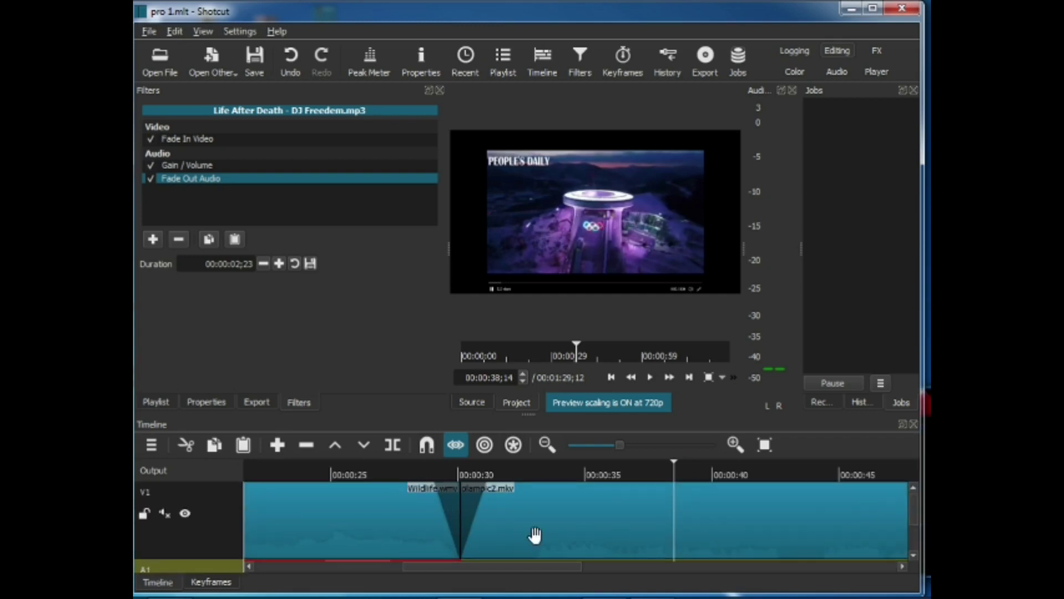
pyautogui.moveTo(520, 571); pyautogui.dragTo(337, 553)
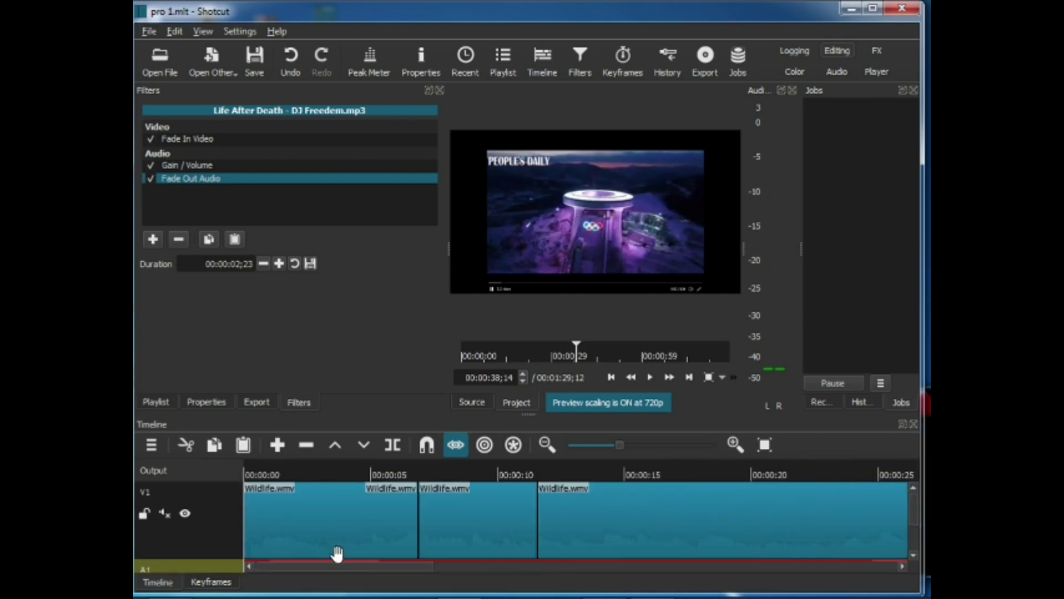
# Add a new video track V2 above the Wildlife clips' track in the timeline.
pyautogui.click(160, 58)
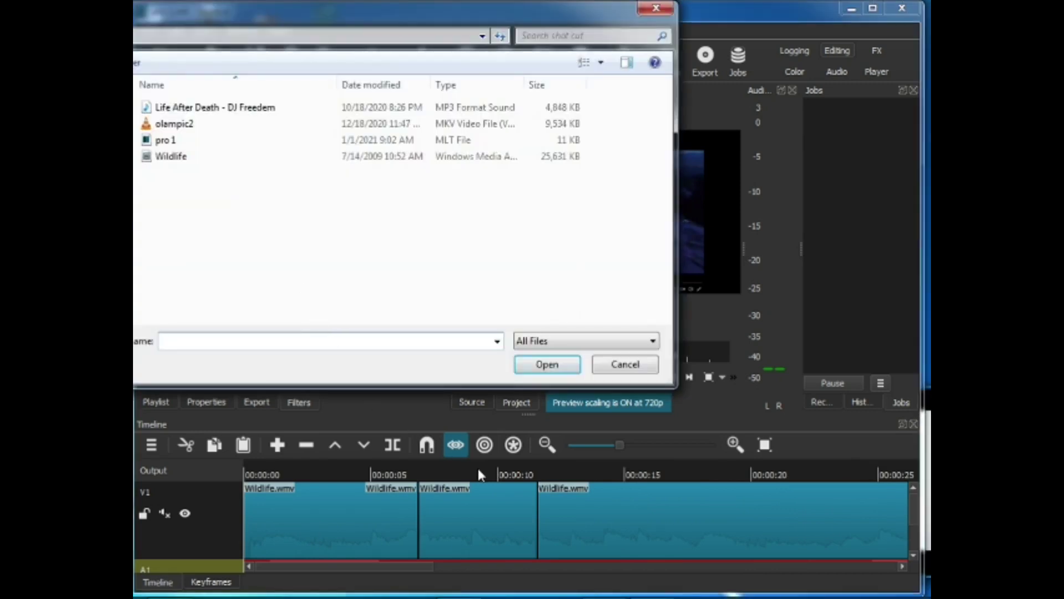
pyautogui.press('Escape')
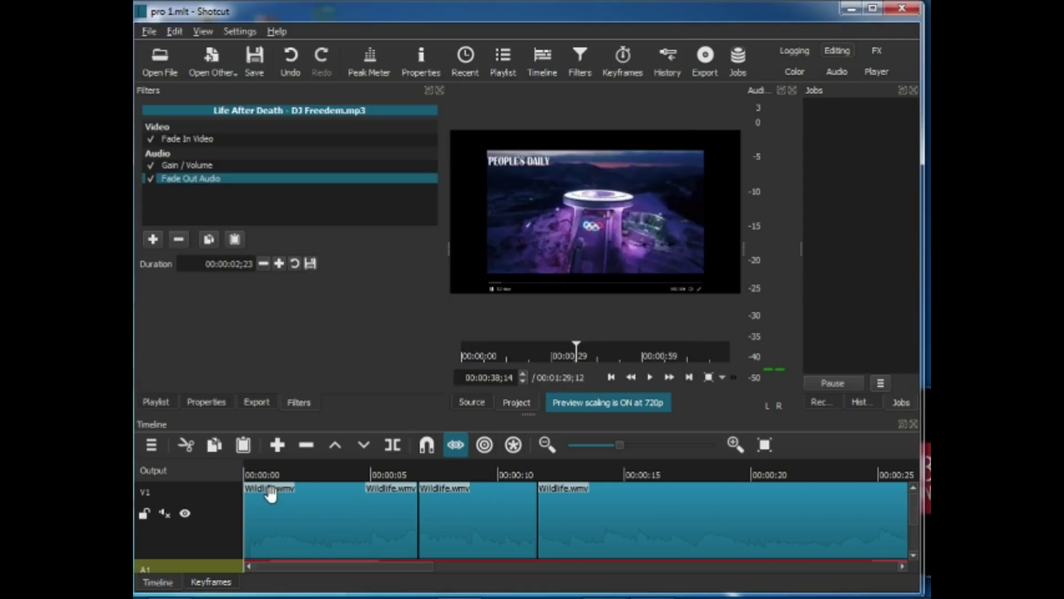
pyautogui.click(155, 444)
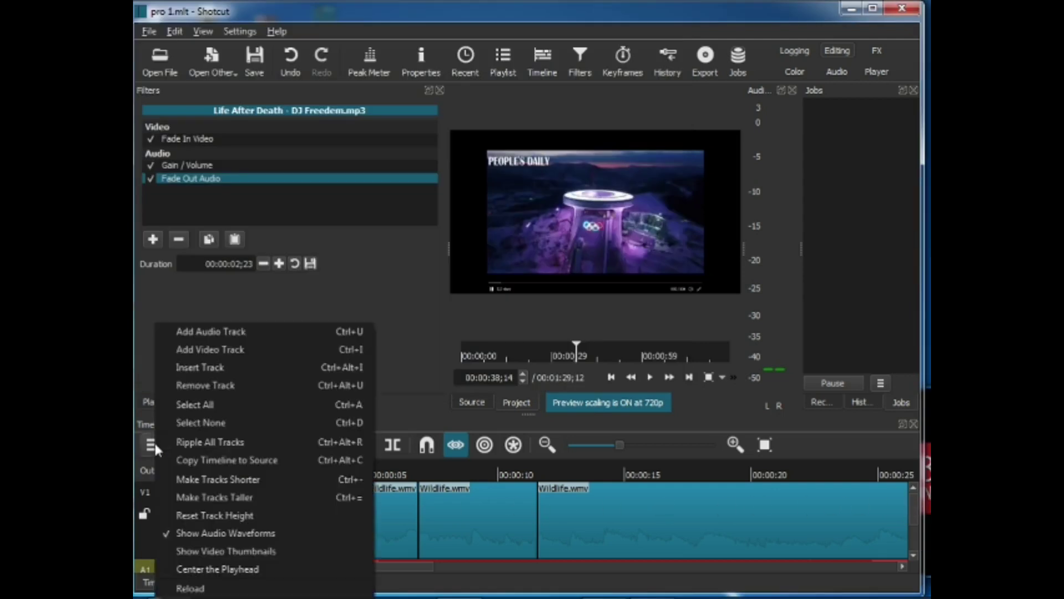
pyautogui.click(194, 349)
# Open the image 60522-subscribe-button-computer-icons-png-image-high-quality (1) from the youtube like + subscribe folder inside Data Suporting > Editing stuf.
pyautogui.hotkey('ctrl', 'o')
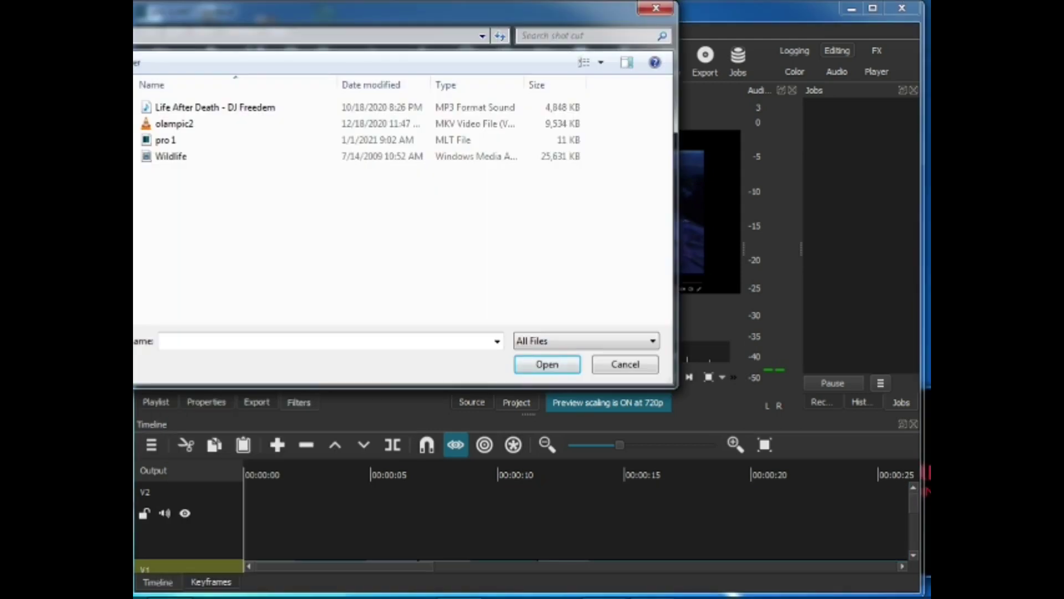
pyautogui.click(131, 251)
pyautogui.doubleClick(173, 205)
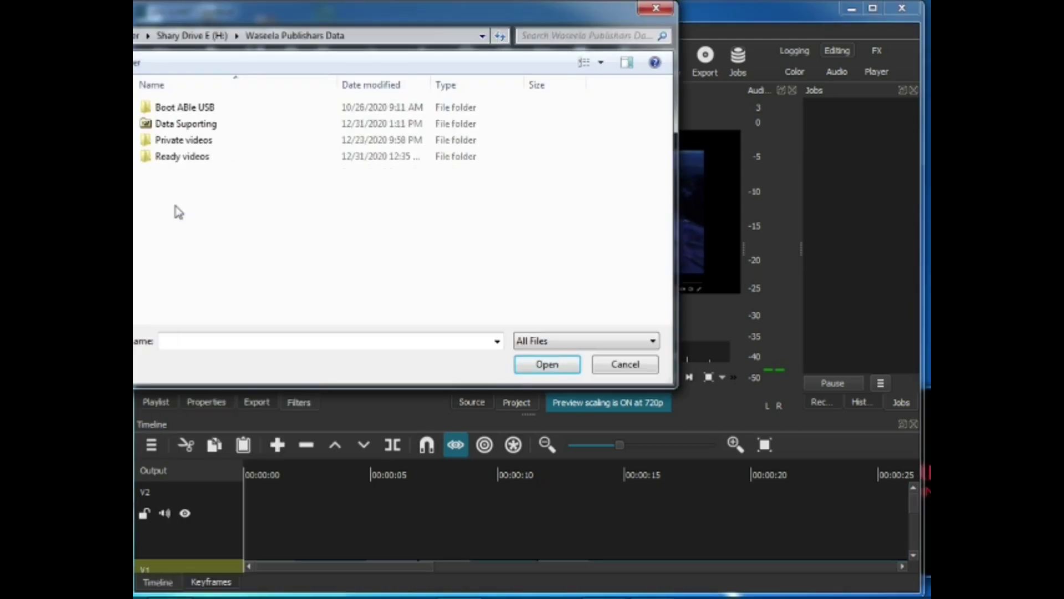
pyautogui.doubleClick(172, 127)
pyautogui.click(435, 127)
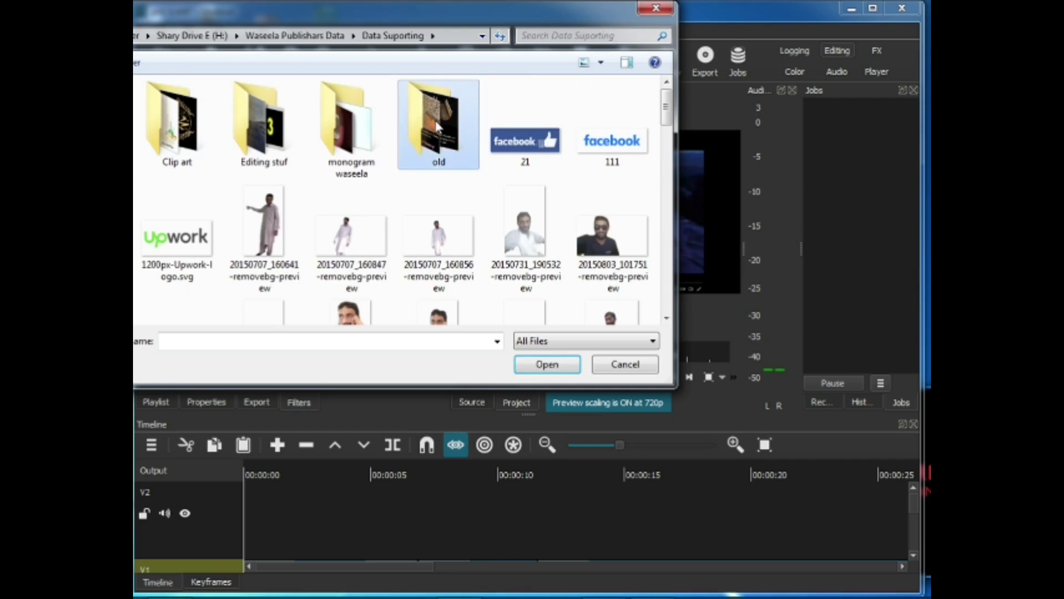
pyautogui.doubleClick(366, 155)
pyautogui.press('BackSpace')
pyautogui.doubleClick(261, 125)
pyautogui.doubleClick(351, 145)
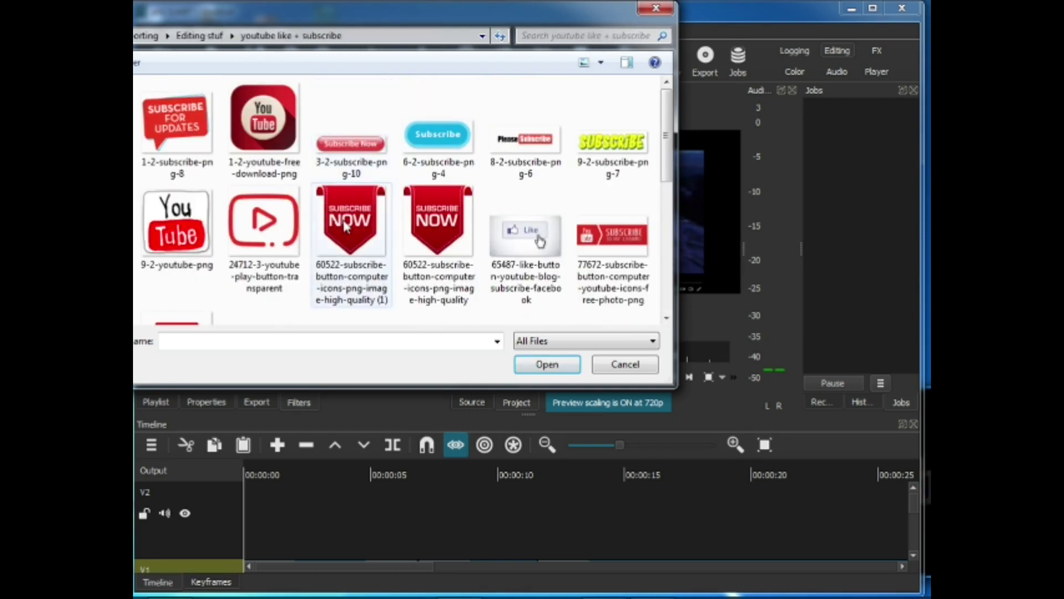
pyautogui.click(366, 209)
pyautogui.doubleClick(366, 209)
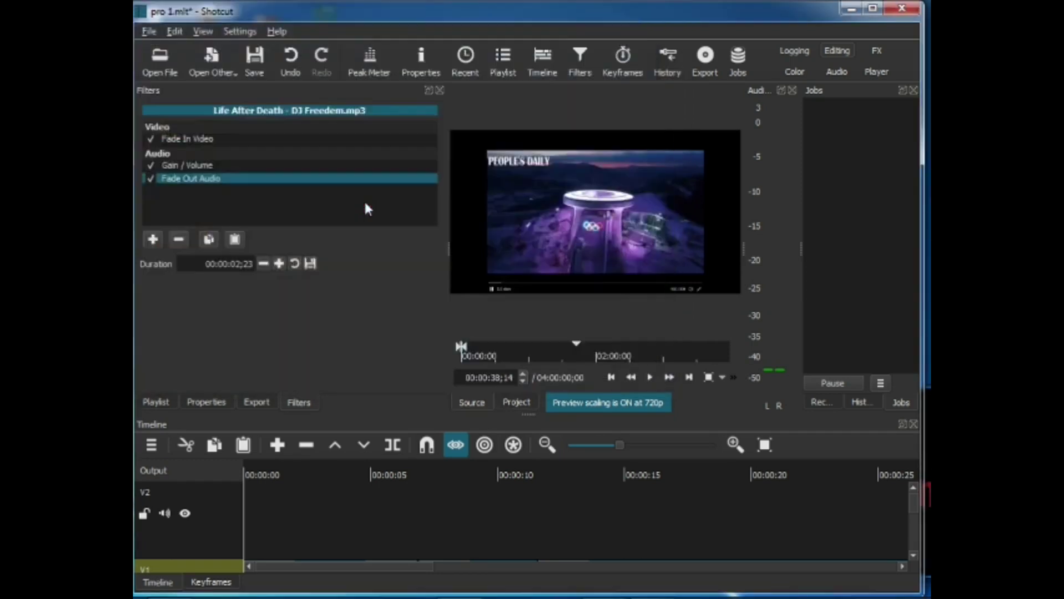
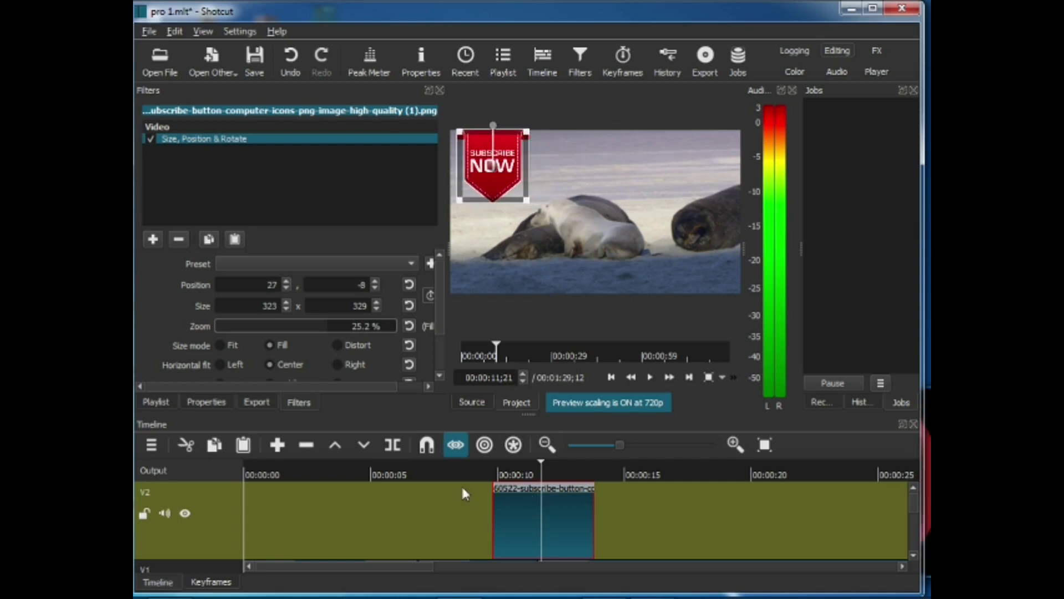
# Save the project and play the timeline from shortly before the SUBSCRIBE NOW image to preview the overlay.
pyautogui.click(363, 465)
pyautogui.click(256, 62)
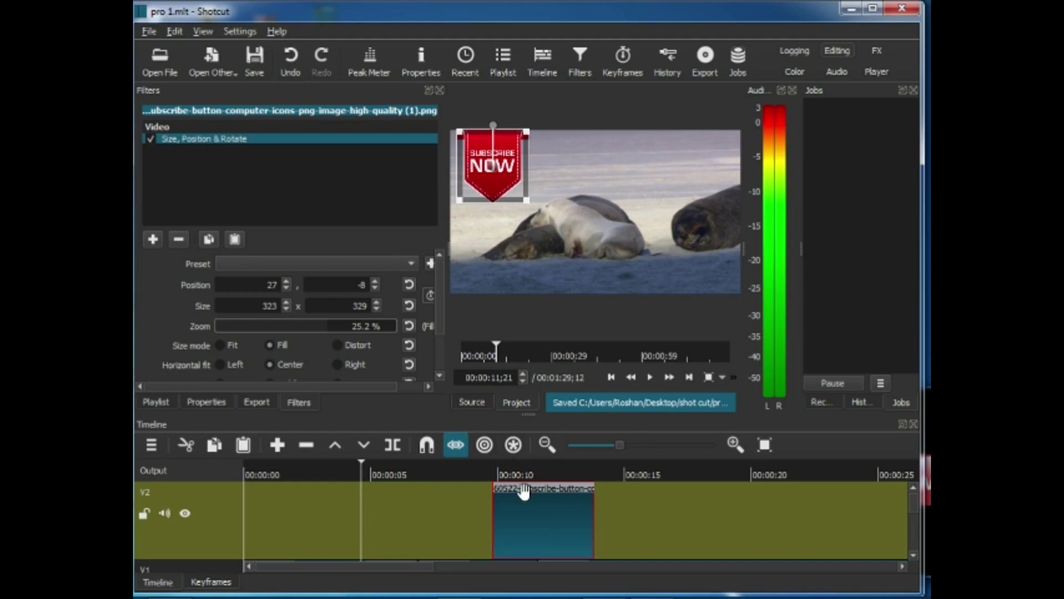
pyautogui.click(469, 467)
pyautogui.press('space')
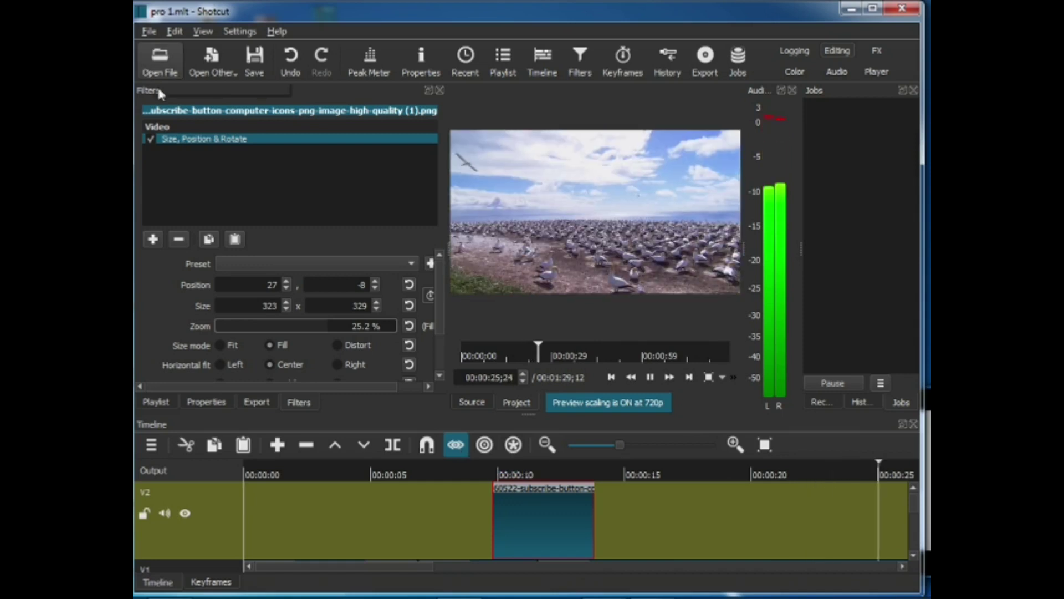
# Open 6-2-subscribe-png-4.png and place it on track V2 at about 00:00:18;22, after the SUBSCRIBE NOW image.
pyautogui.click(149, 66)
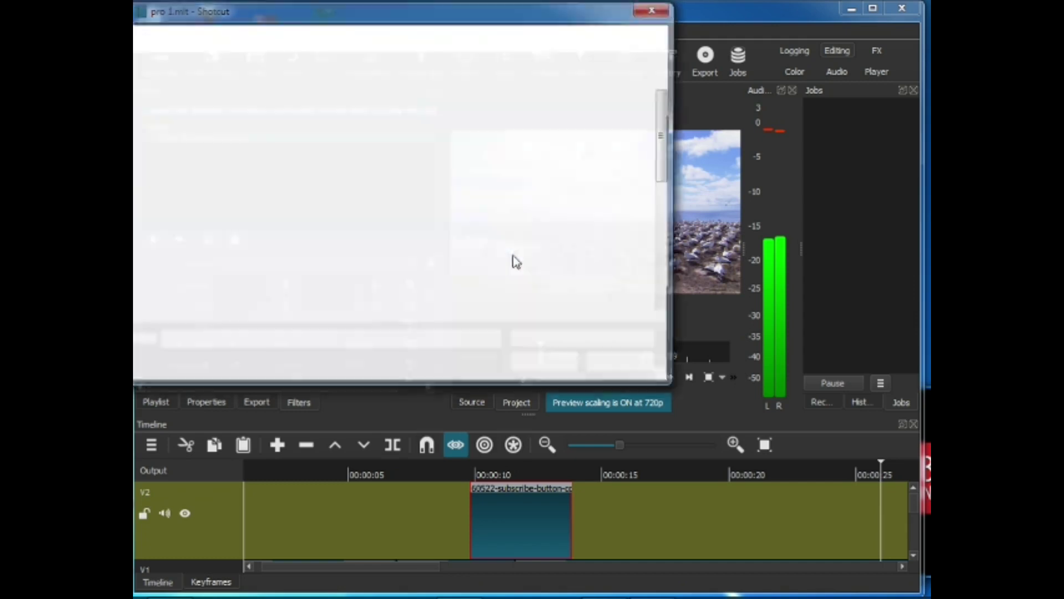
pyautogui.doubleClick(429, 144)
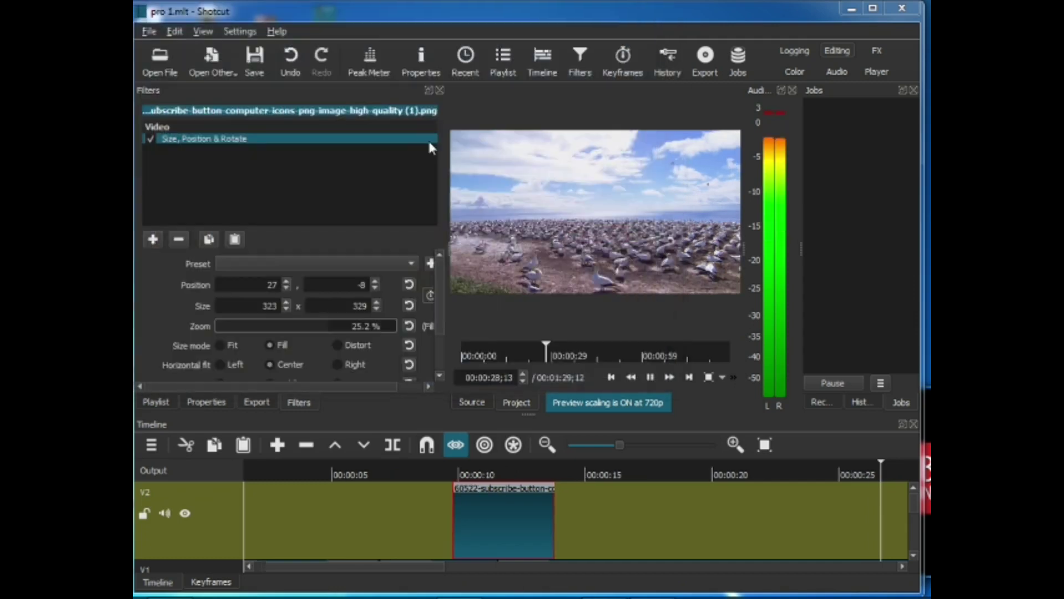
pyautogui.moveTo(571, 200); pyautogui.dragTo(572, 505)
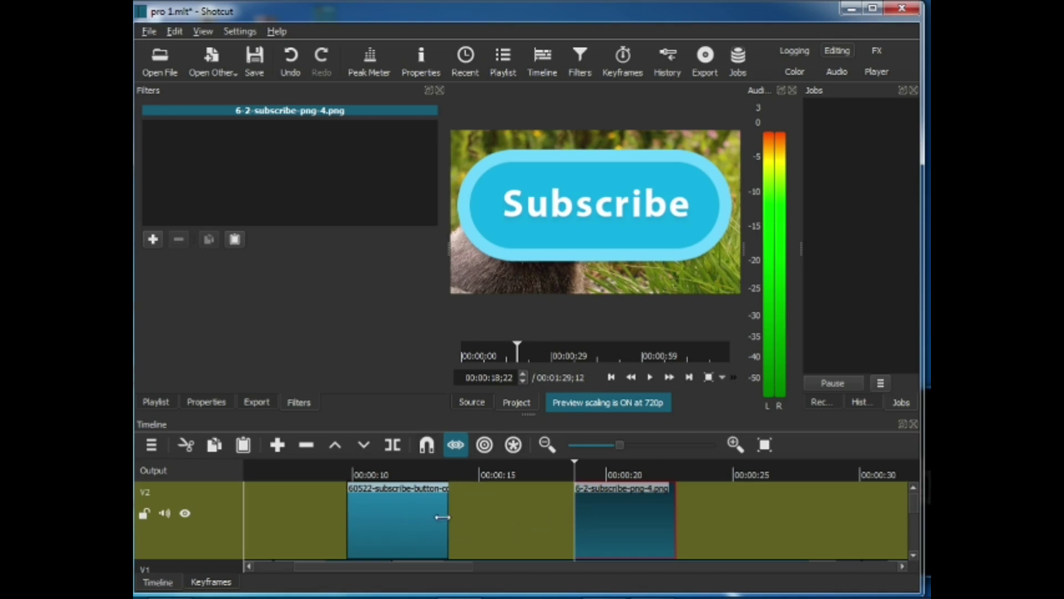
# Enable keyframes for size and position in the SUBSCRIBE NOW image's Size, Position & Rotate filter.
pyautogui.click(395, 511)
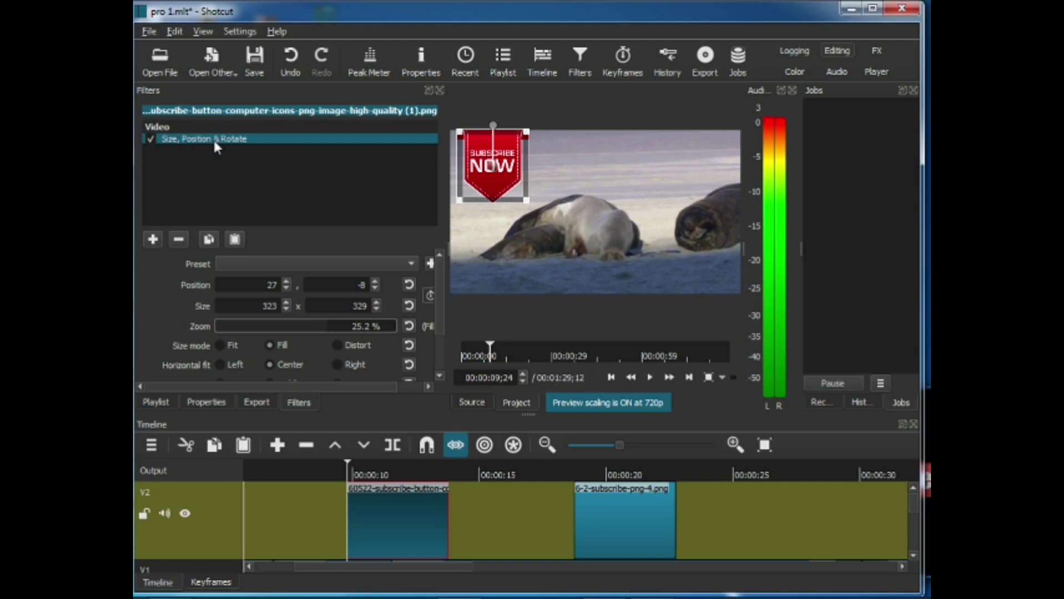
pyautogui.click(430, 295)
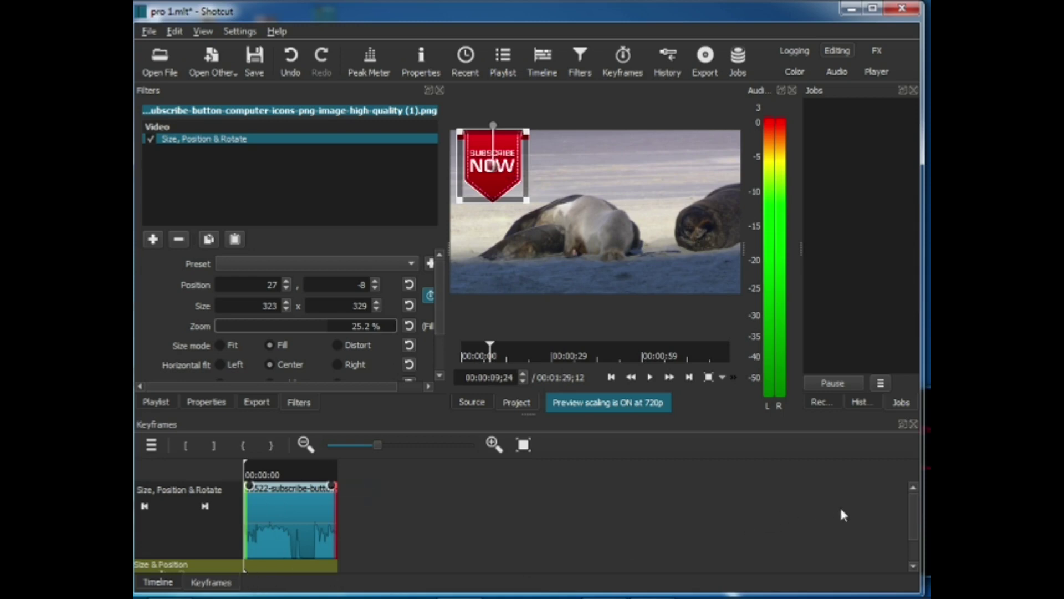
pyautogui.scroll(-2, 914, 516)
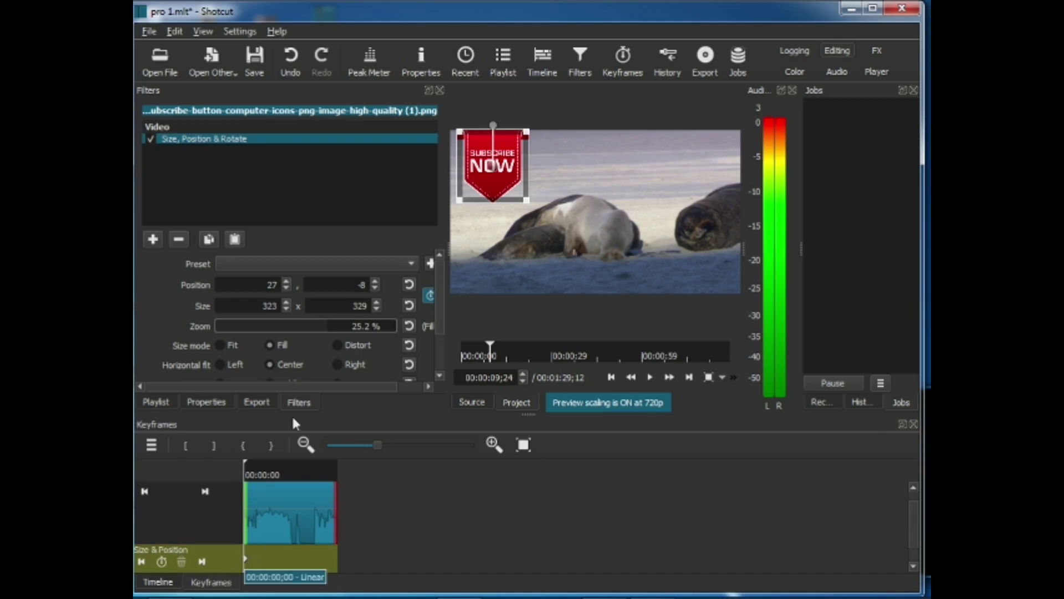
# Add Size & Position keyframes at 00:00:10;03, 00:00:13;10 and the clip's end, and shift the one near the start slightly later.
pyautogui.click(250, 469)
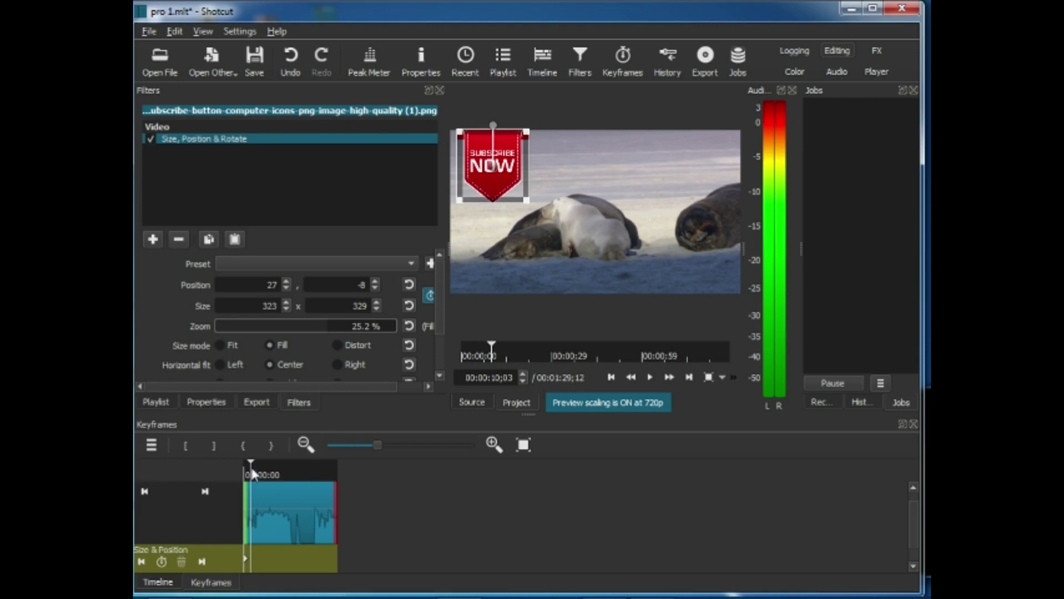
pyautogui.click(492, 169)
pyautogui.click(327, 465)
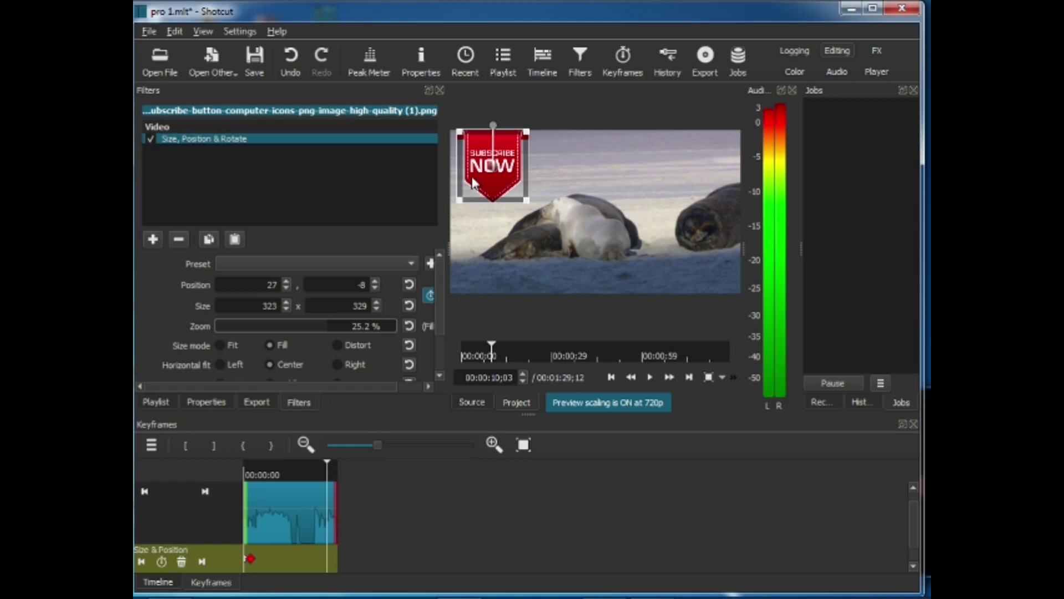
pyautogui.click(493, 160)
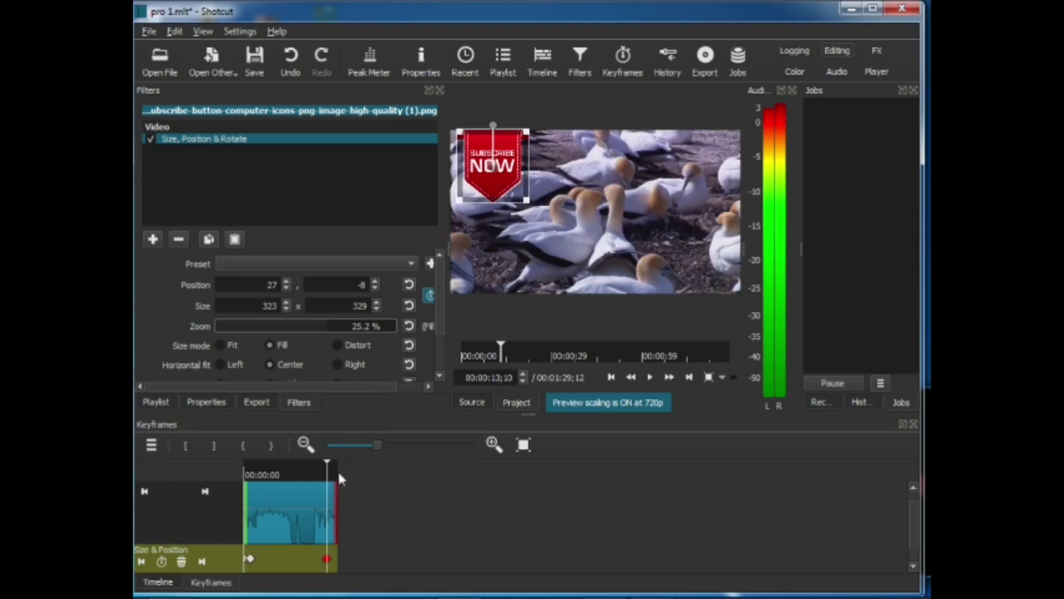
pyautogui.click(336, 475)
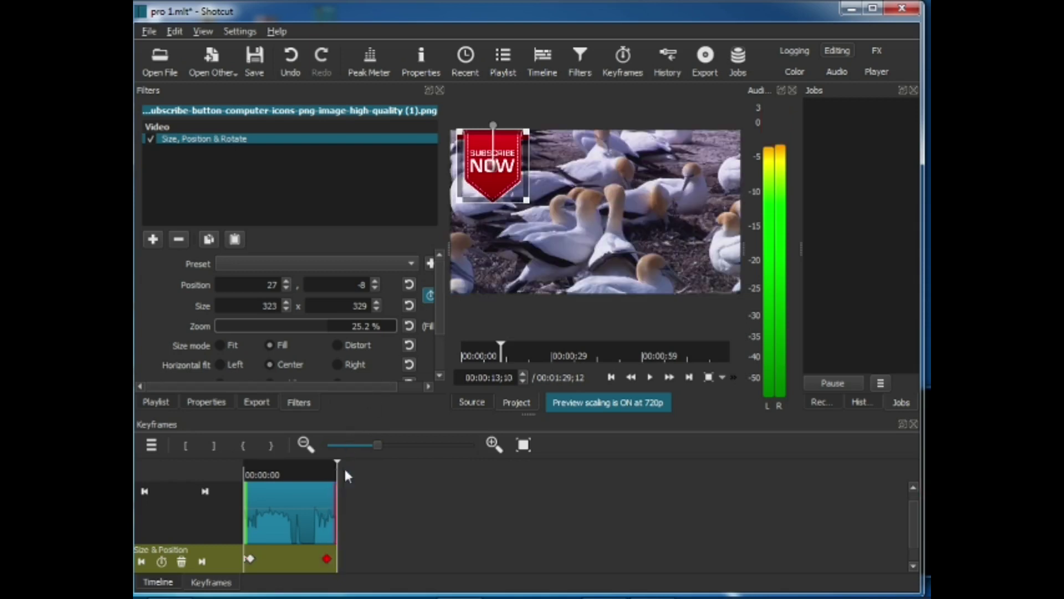
pyautogui.click(493, 165)
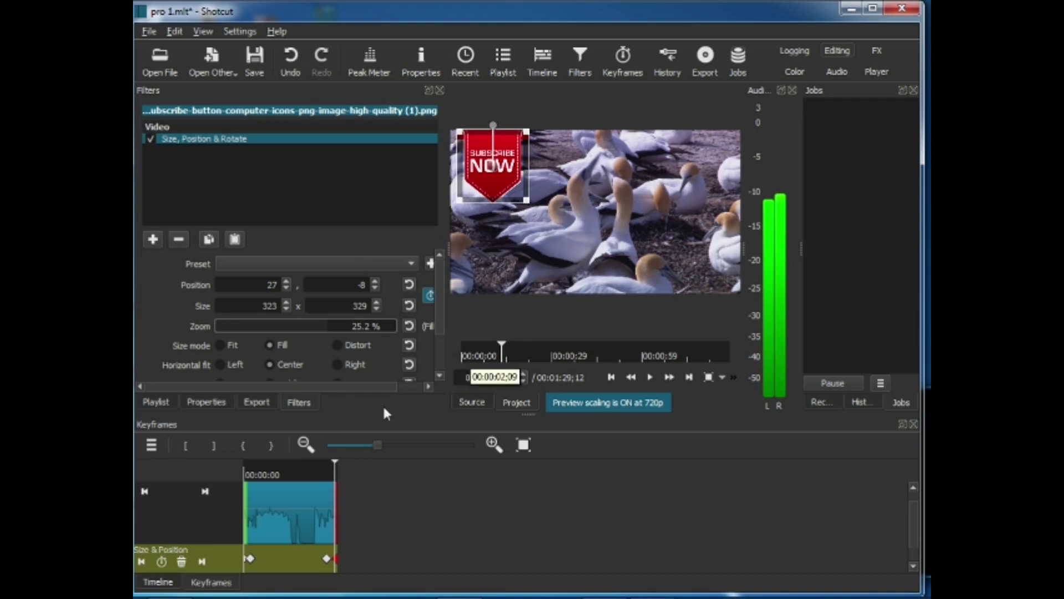
pyautogui.moveTo(250, 558); pyautogui.dragTo(255, 559)
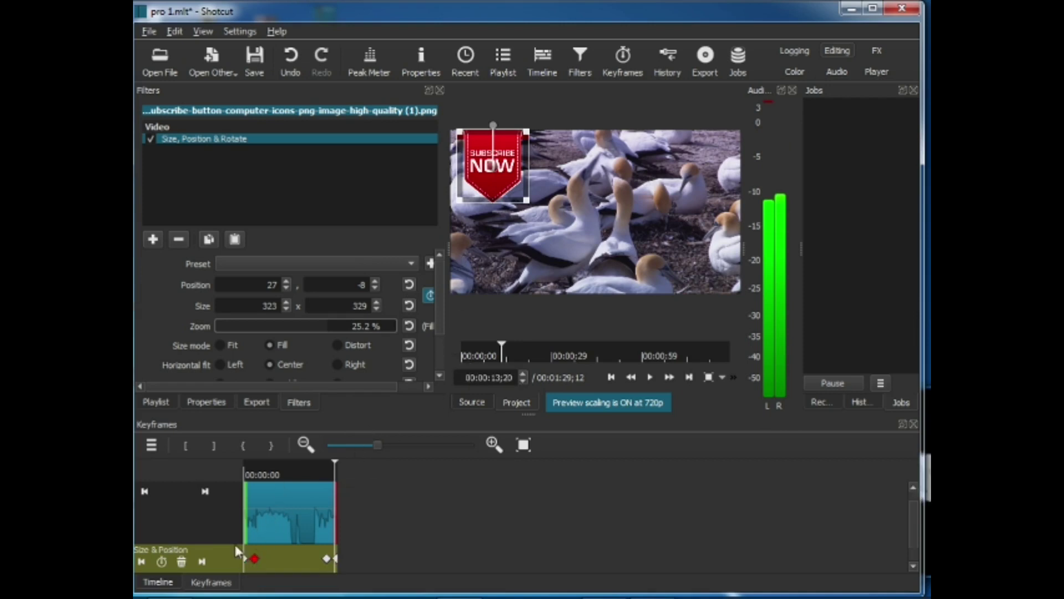
# At the first keyframe, move the SUBSCRIBE NOW image off the frame's right edge to about position 1314, -39.
pyautogui.click(249, 563)
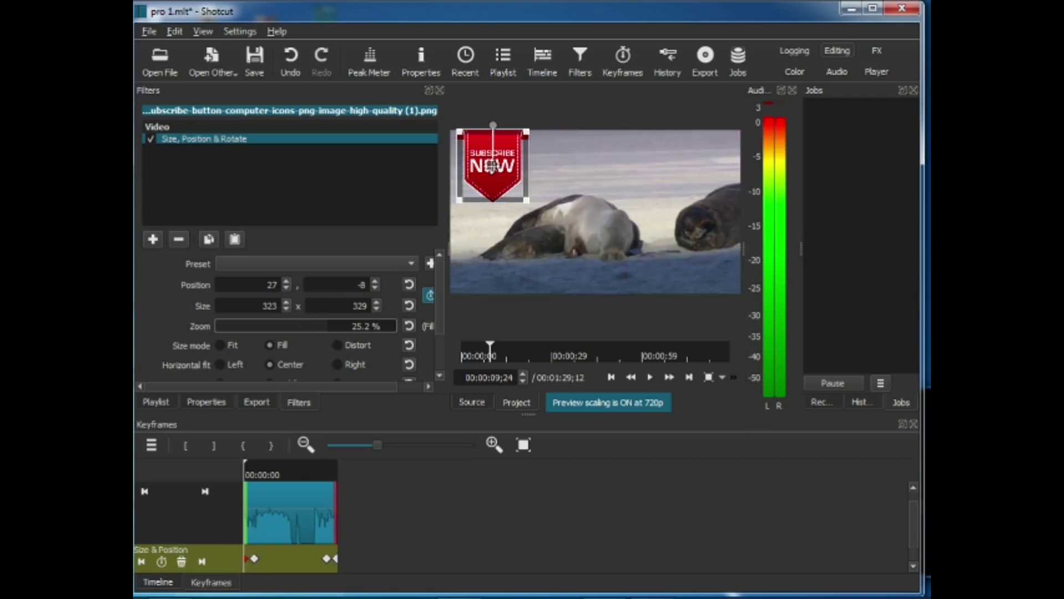
pyautogui.moveTo(495, 167); pyautogui.dragTo(539, 169)
pyautogui.moveTo(689, 175); pyautogui.dragTo(795, 161)
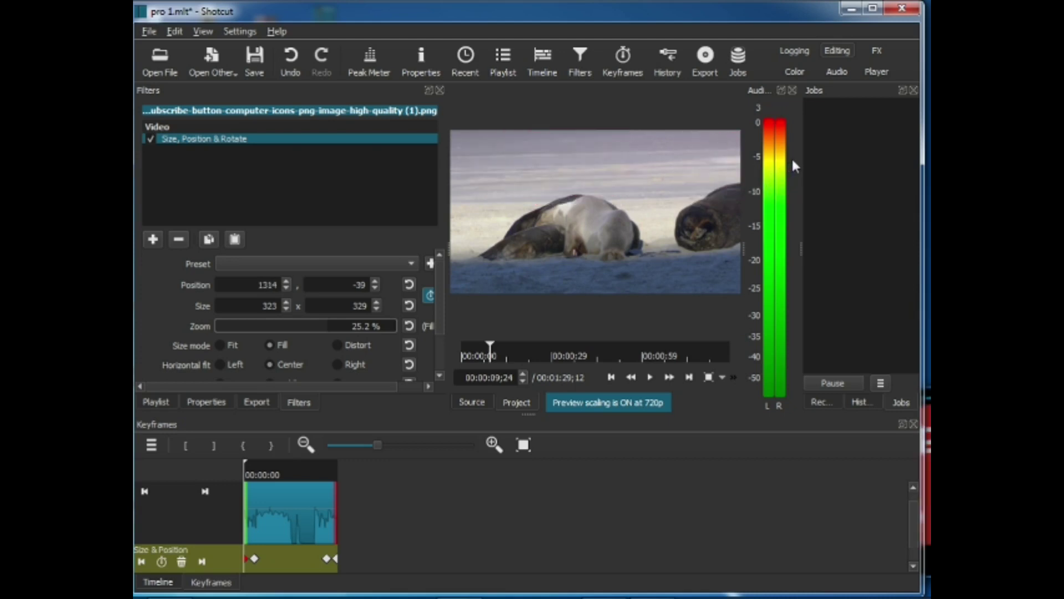
# Check the two middle keyframes and, at the last keyframe, move the image below the frame to about position -7, 737.
pyautogui.click(254, 559)
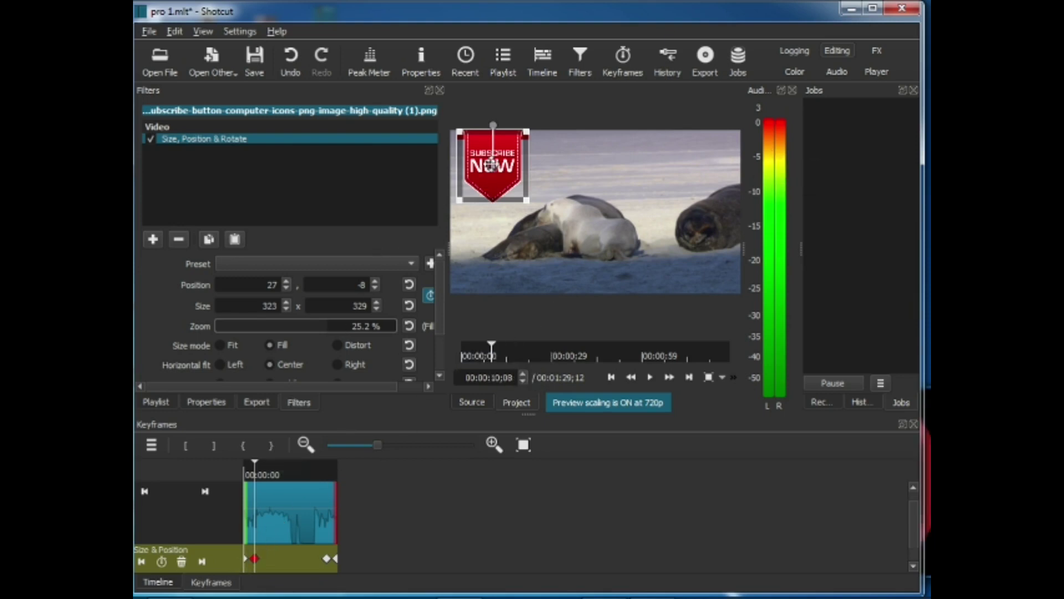
pyautogui.doubleClick(327, 559)
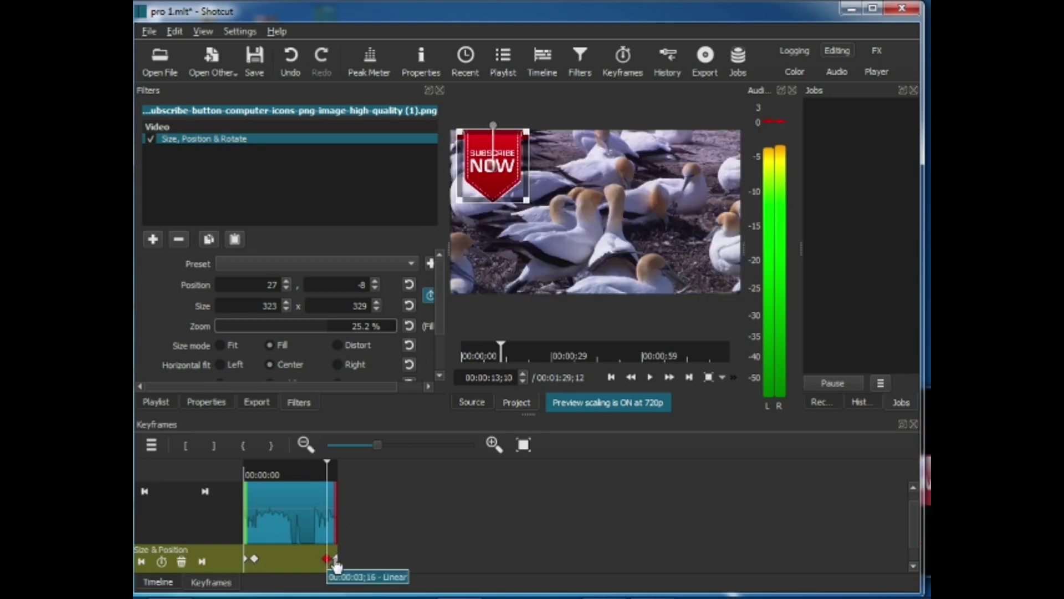
pyautogui.click(335, 561)
pyautogui.moveTo(499, 166); pyautogui.dragTo(488, 344)
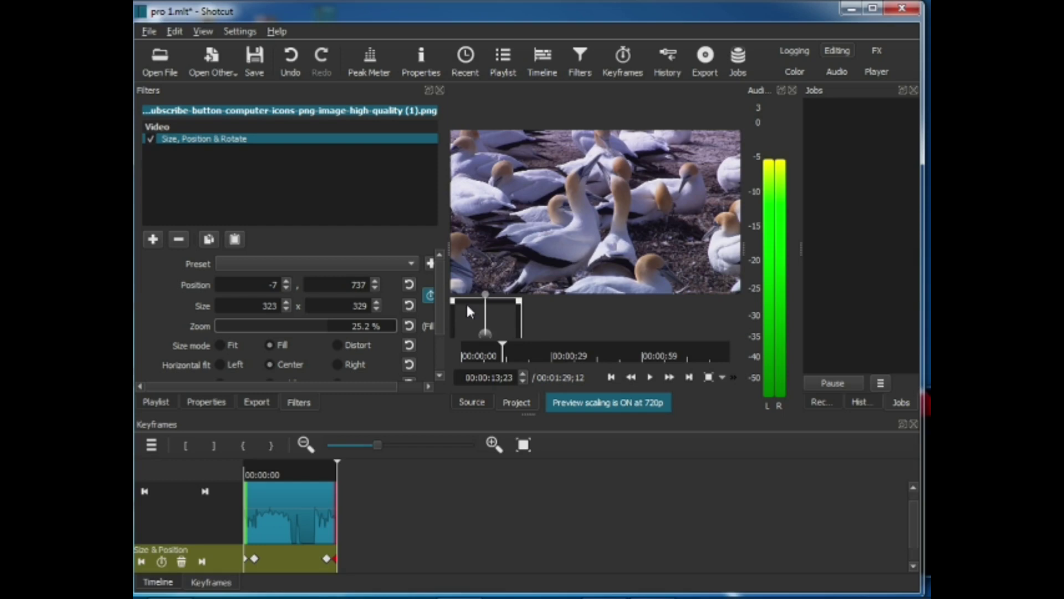
# Play from the clip's first keyframe to preview the image's motion, and dismiss the request to remove its keyframes.
pyautogui.click(245, 470)
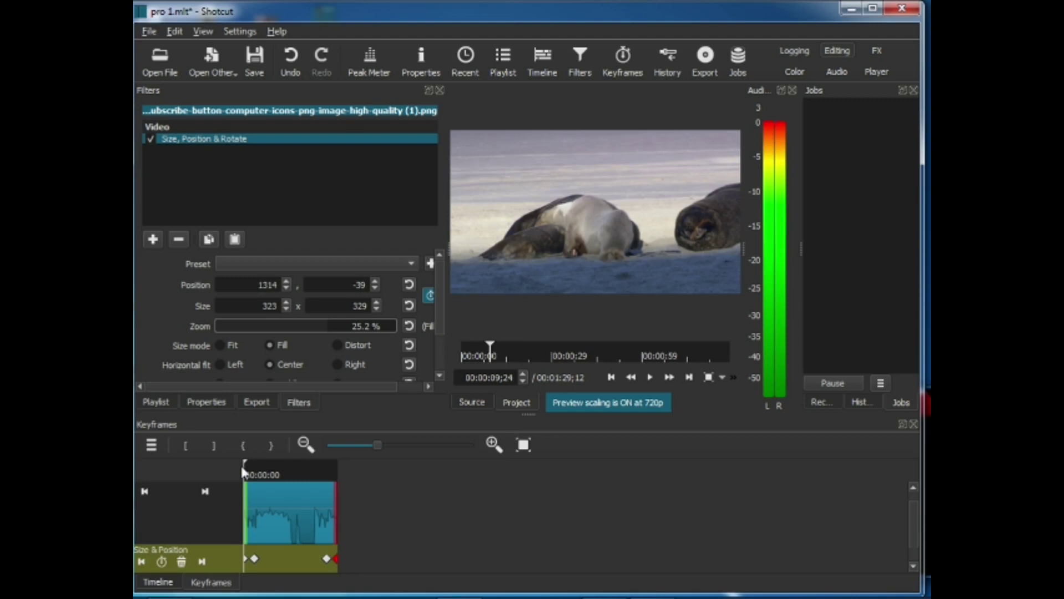
pyautogui.press('space')
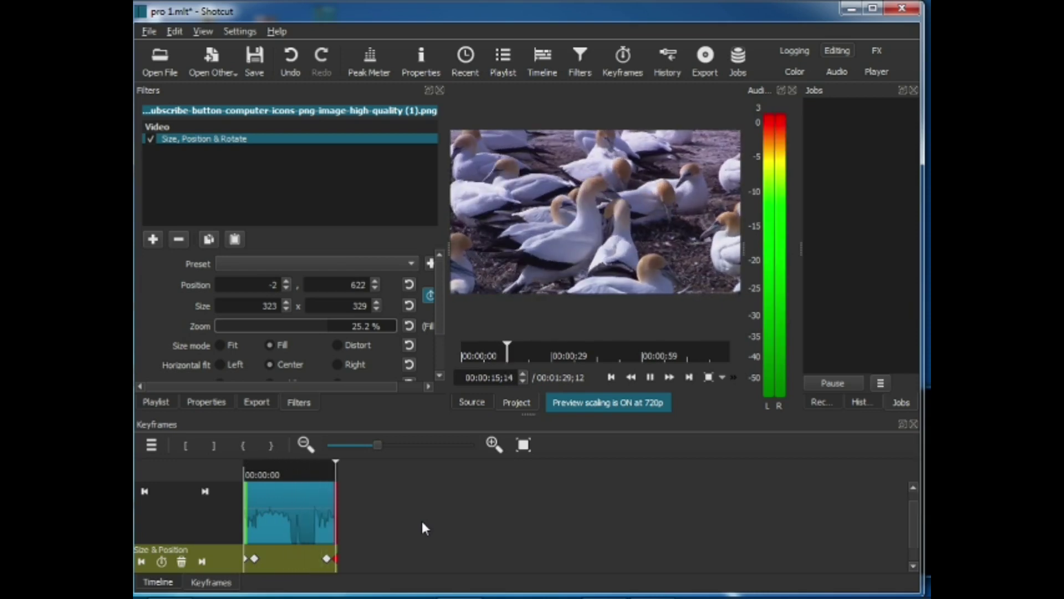
pyautogui.click(429, 295)
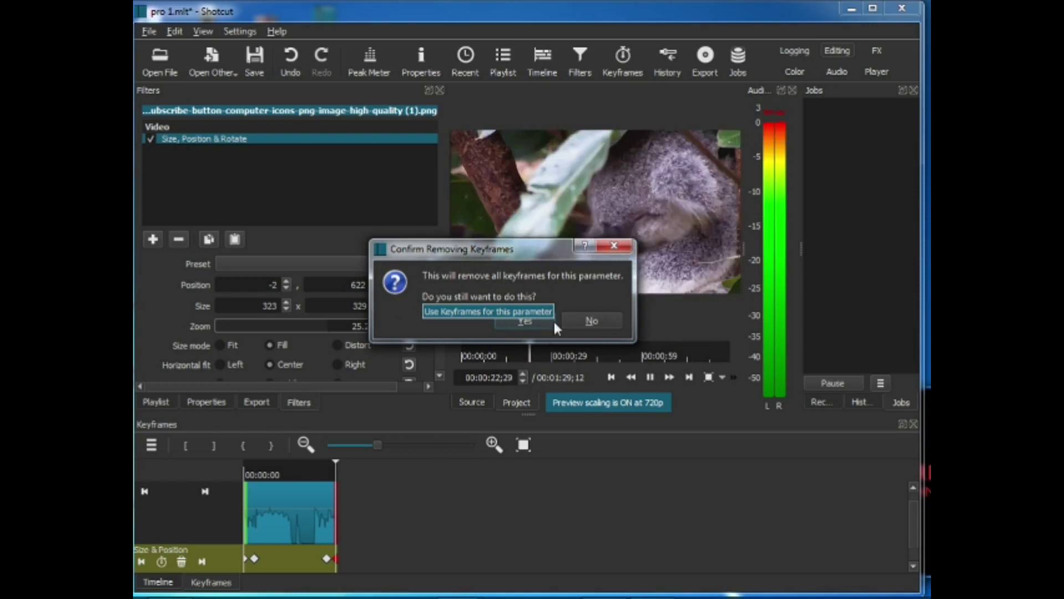
pyautogui.click(612, 251)
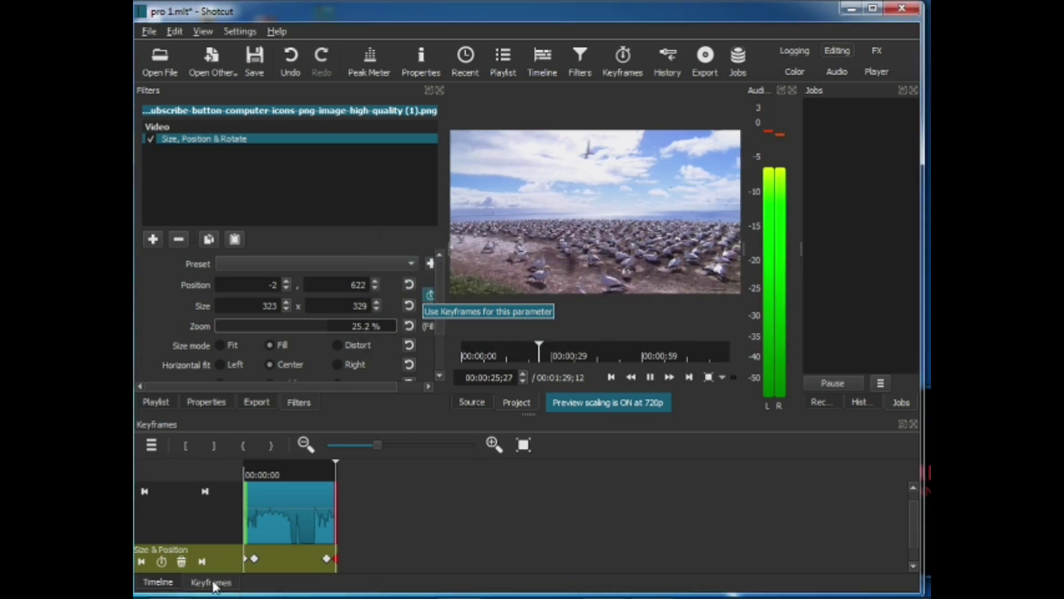
# Save the project and return from the keyframes to the timeline.
pyautogui.hotkey('ctrl', 's')
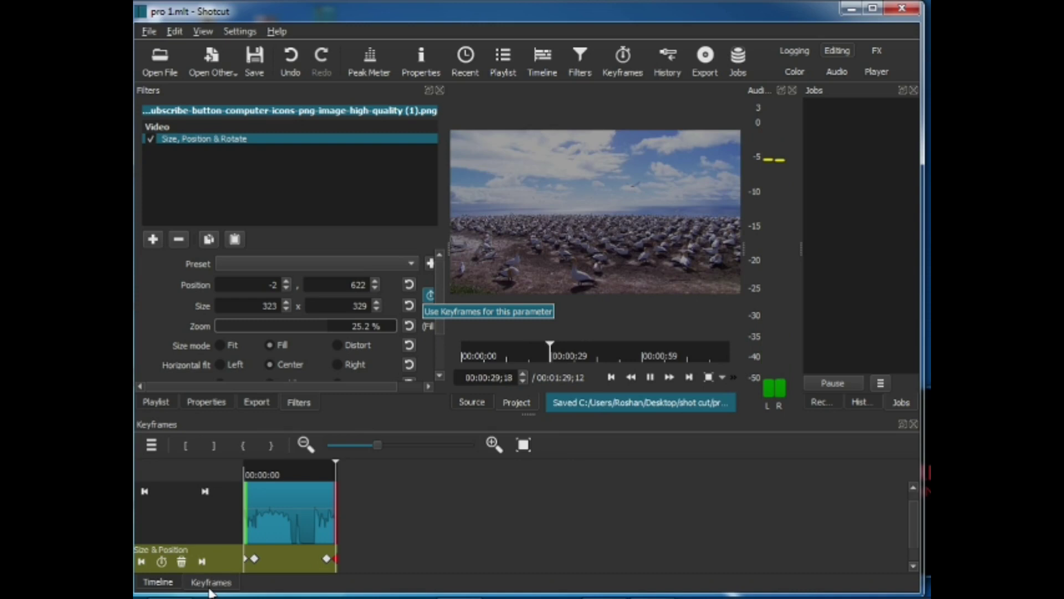
pyautogui.click(159, 582)
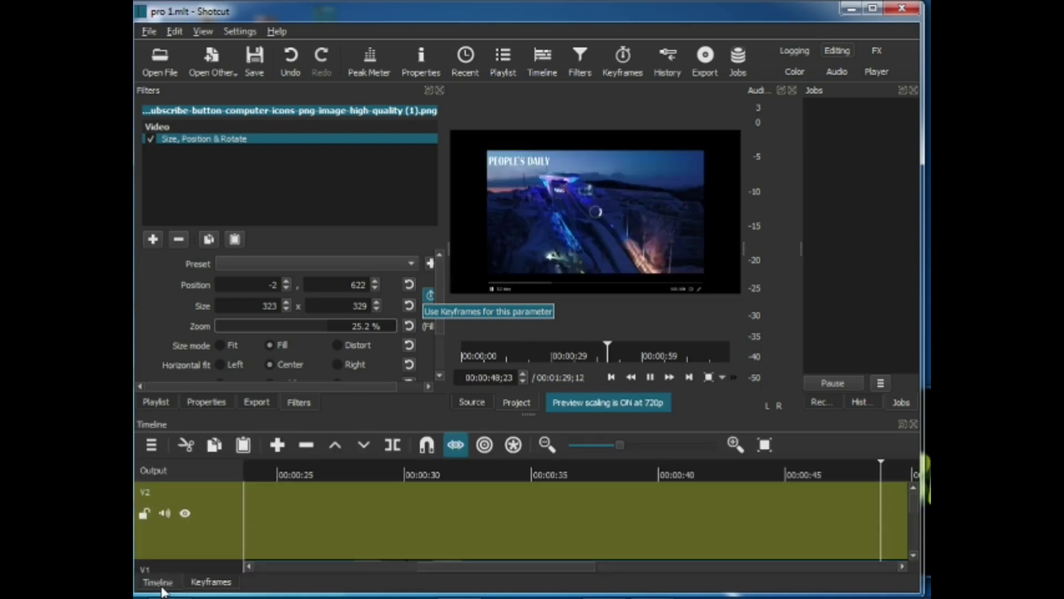